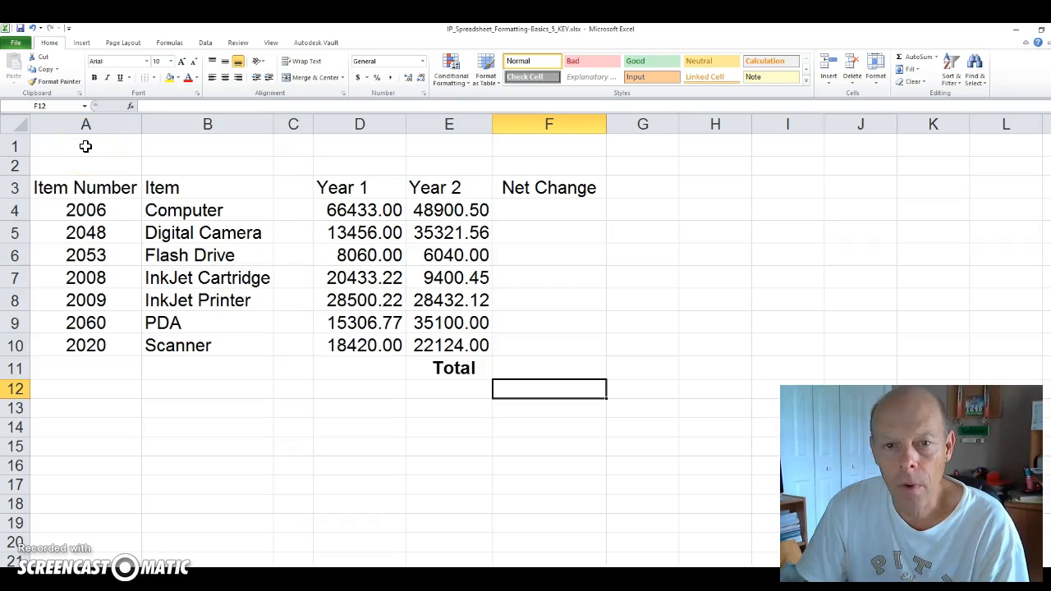
# - Merge and center cells A1 through F1 above the table
pyautogui.click(86, 146)
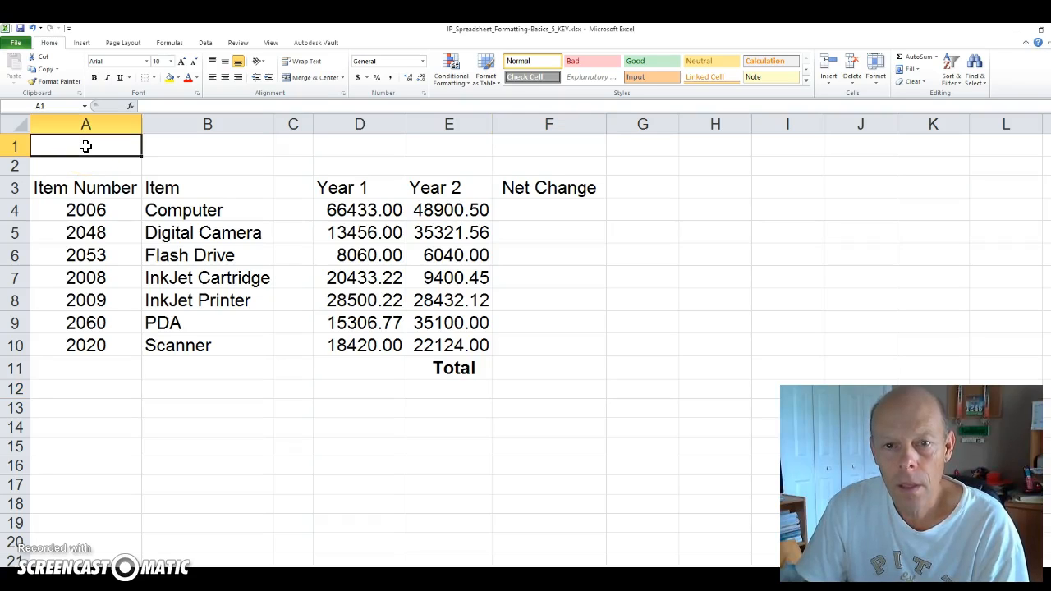
pyautogui.moveTo(87, 145); pyautogui.dragTo(524, 142)
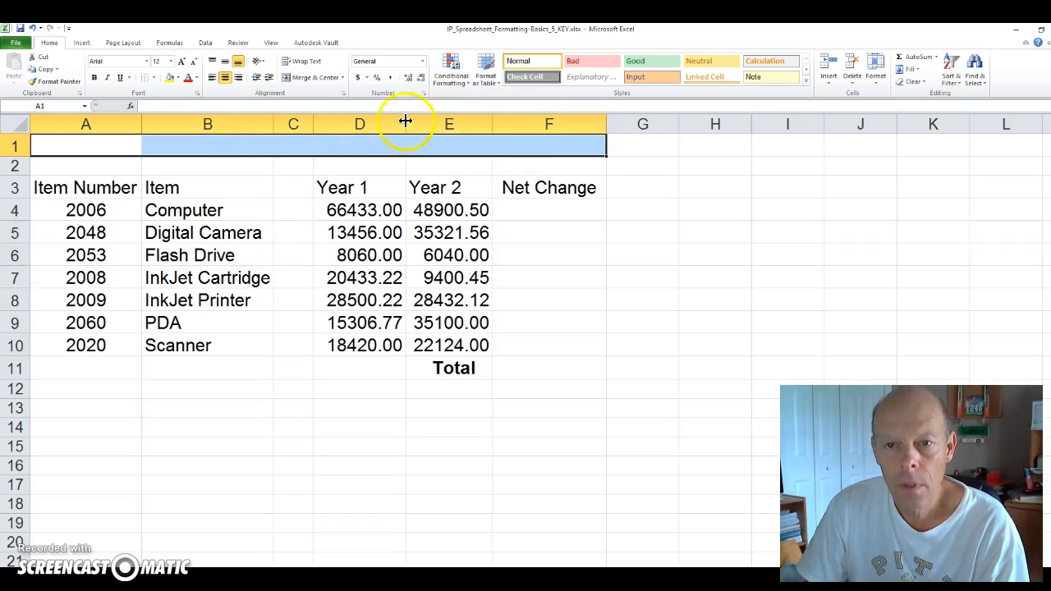
pyautogui.click(344, 78)
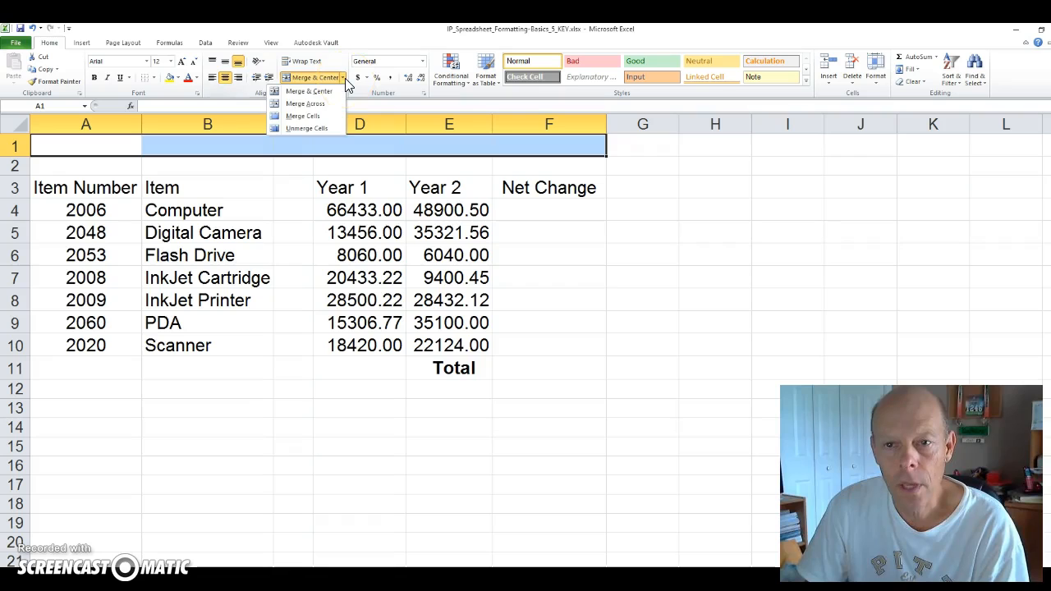
pyautogui.click(323, 92)
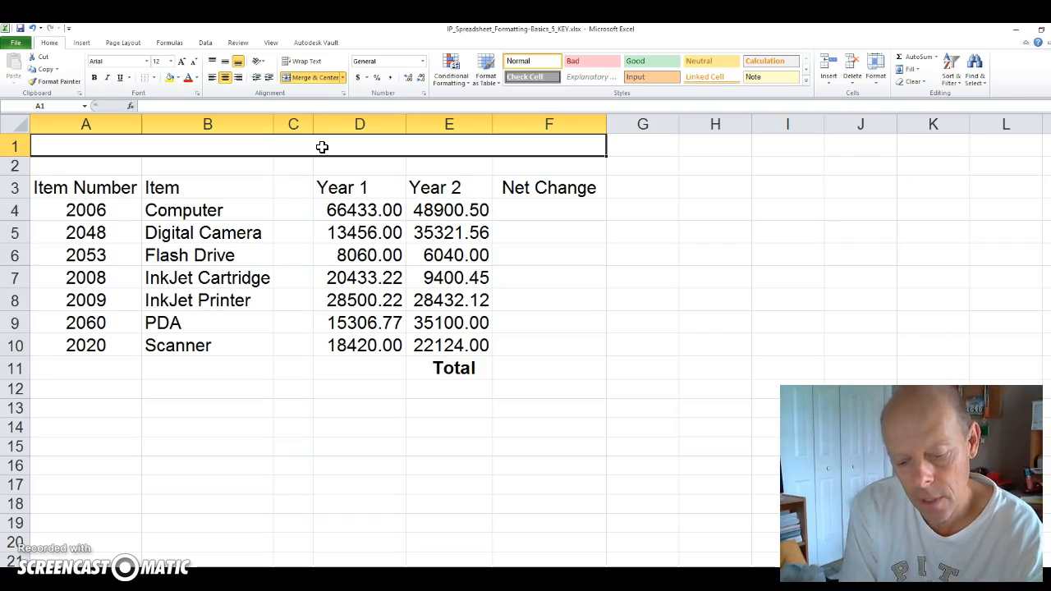
# - Enter the title "SALES COMPARISON--2 YEARS" in the merged cell in row 1
pyautogui.write('SALES COMPARISON')
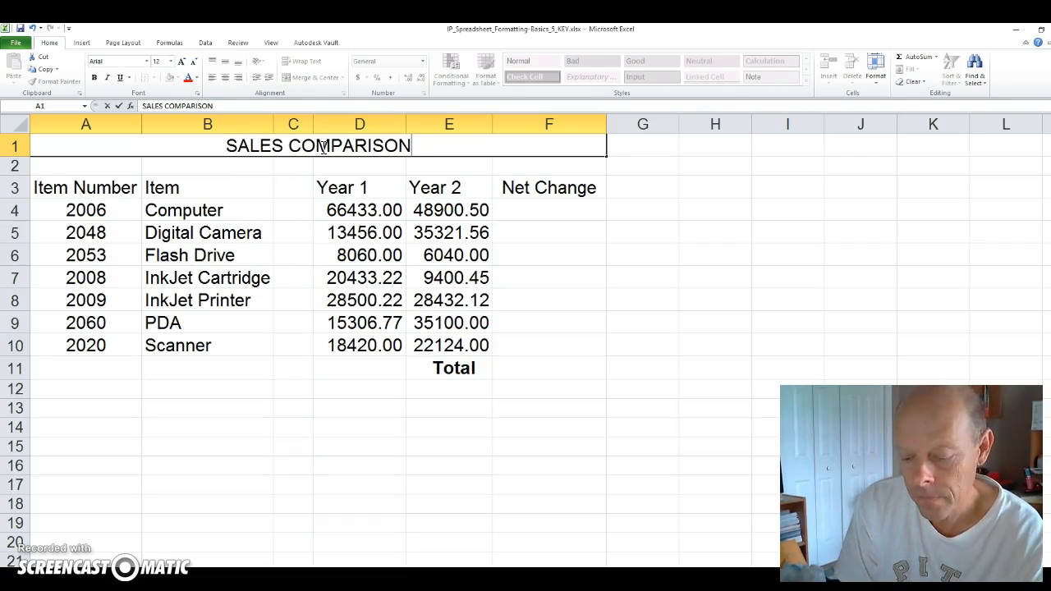
pyautogui.write('==')
pyautogui.press('BackSpace')
pyautogui.press('BackSpace')
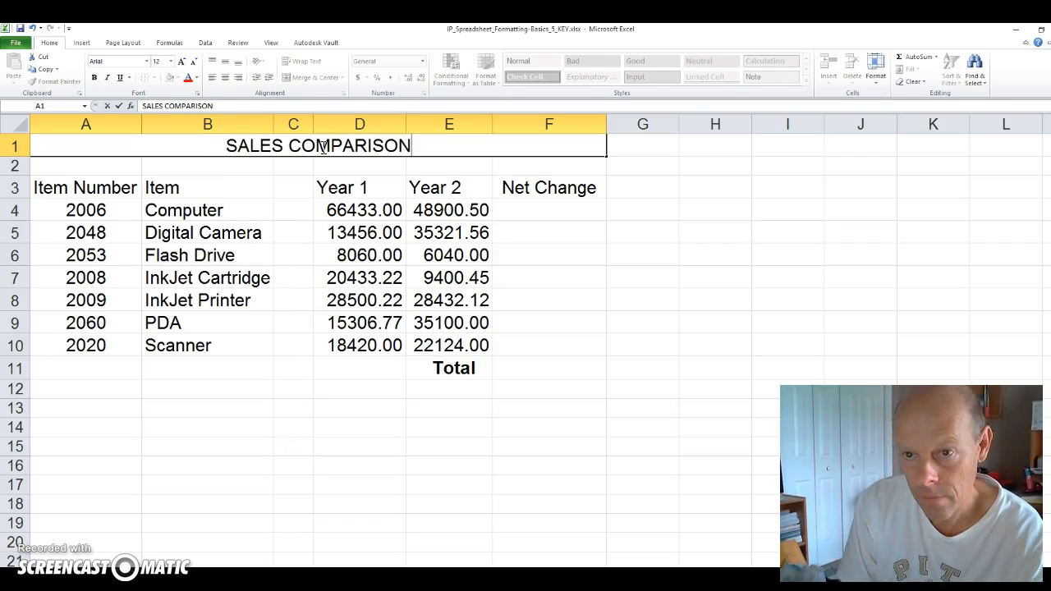
pyautogui.write('--')
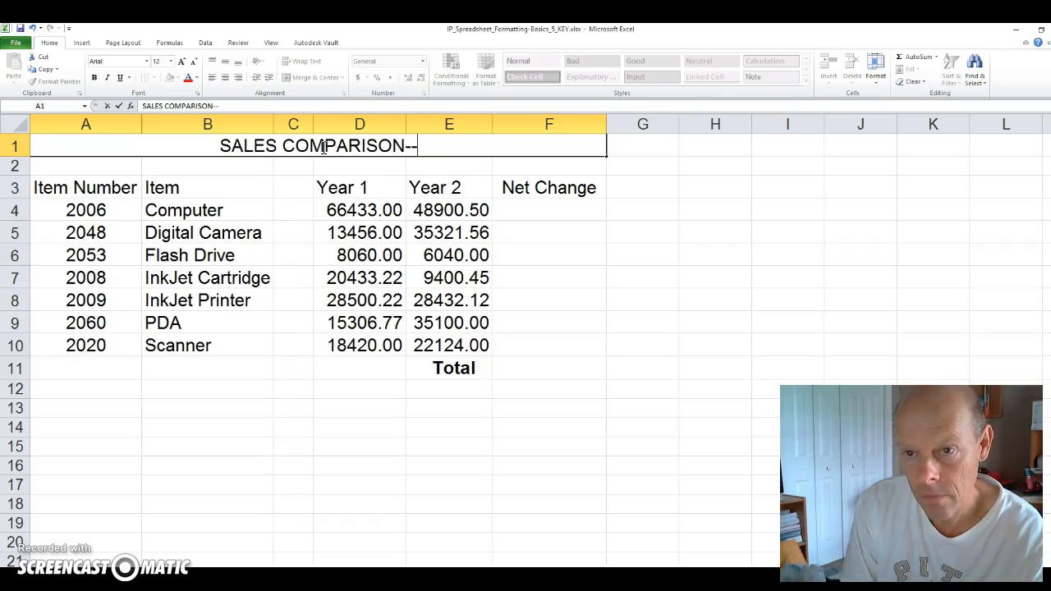
pyautogui.write('2')
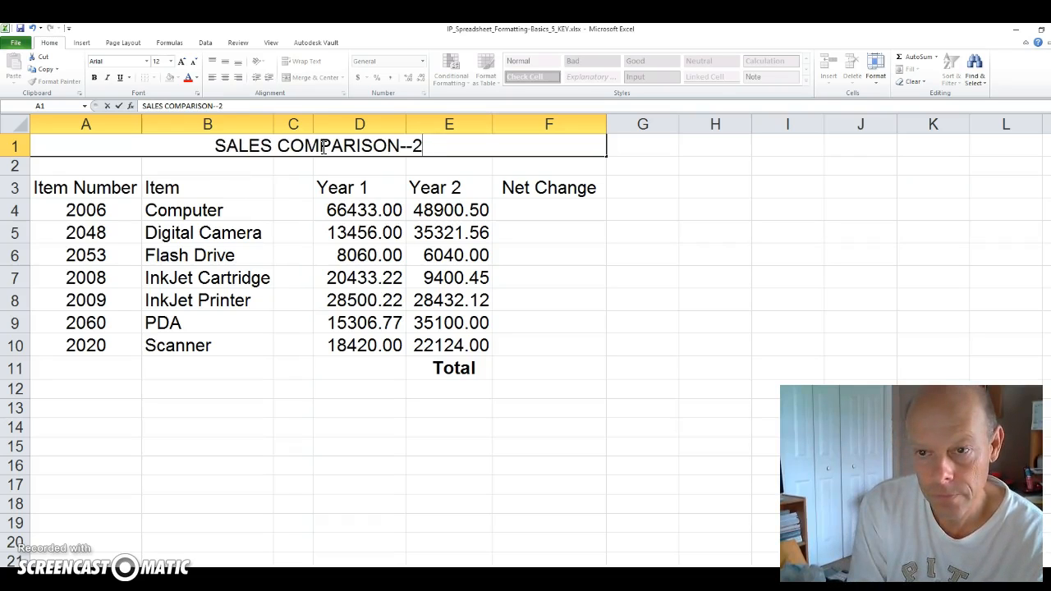
pyautogui.write(' YEARS')
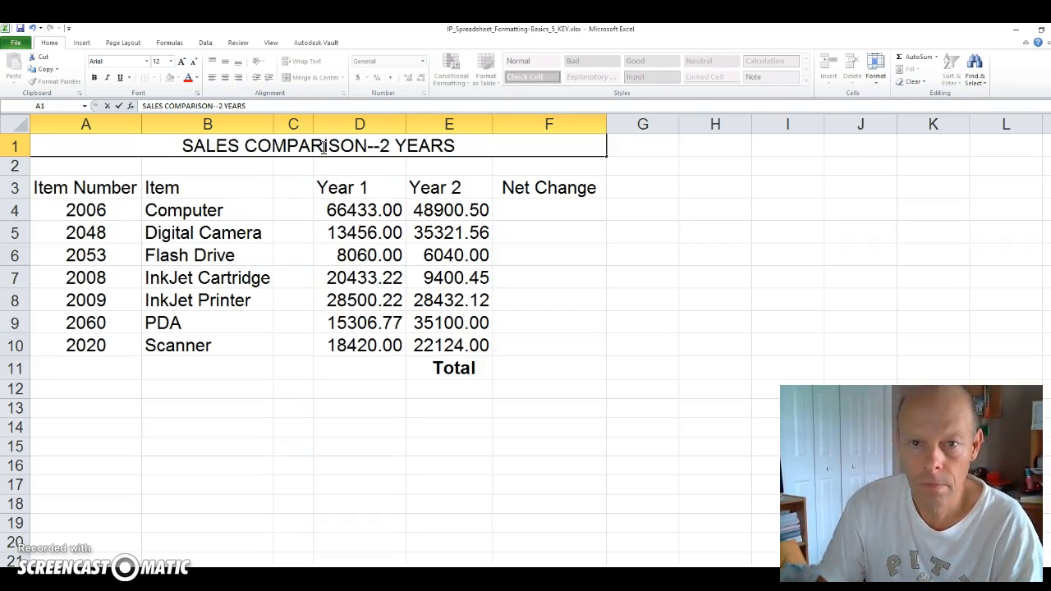
pyautogui.click(301, 164)
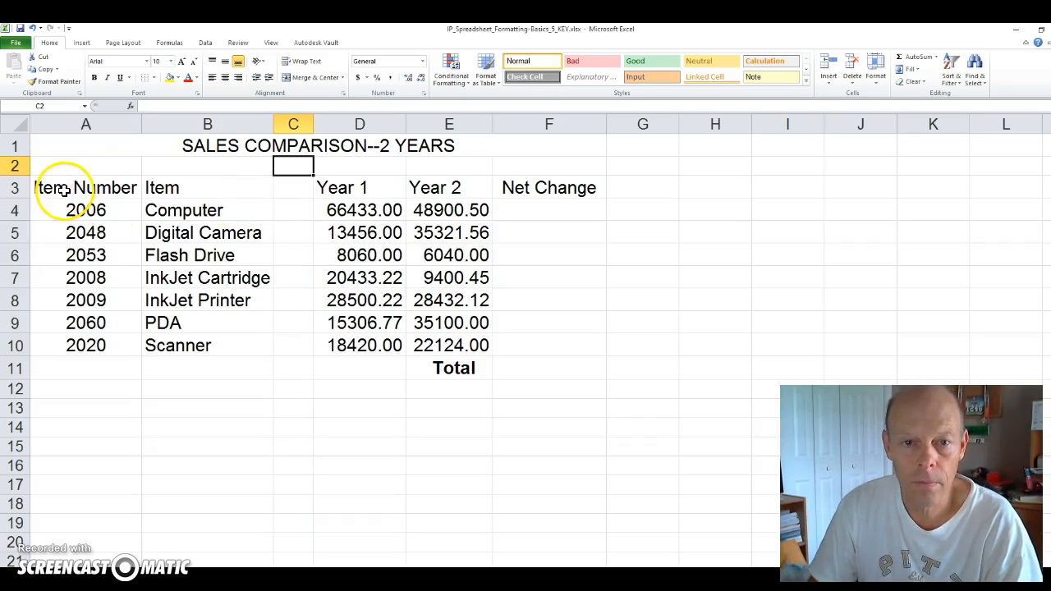
# - Center, bold and underline the column headings in A3 through F3
pyautogui.moveTo(63, 190); pyautogui.dragTo(520, 183)
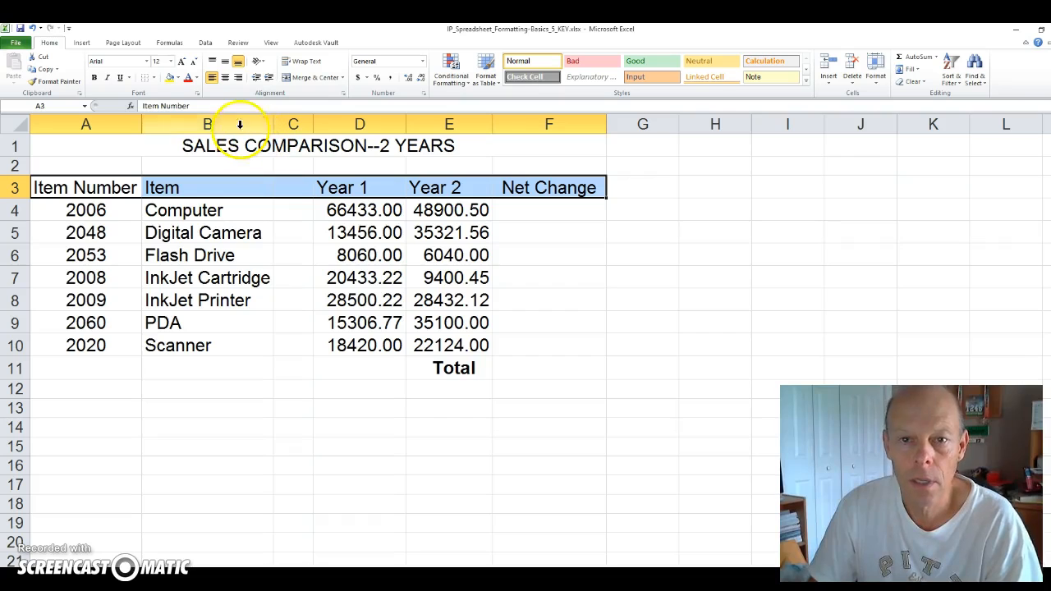
pyautogui.click(225, 77)
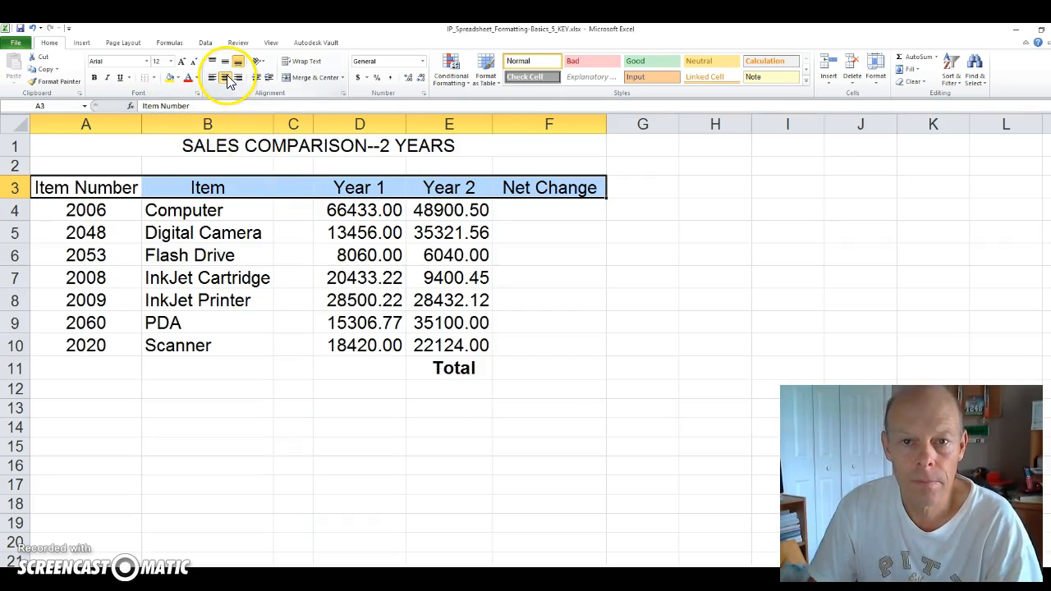
pyautogui.click(94, 77)
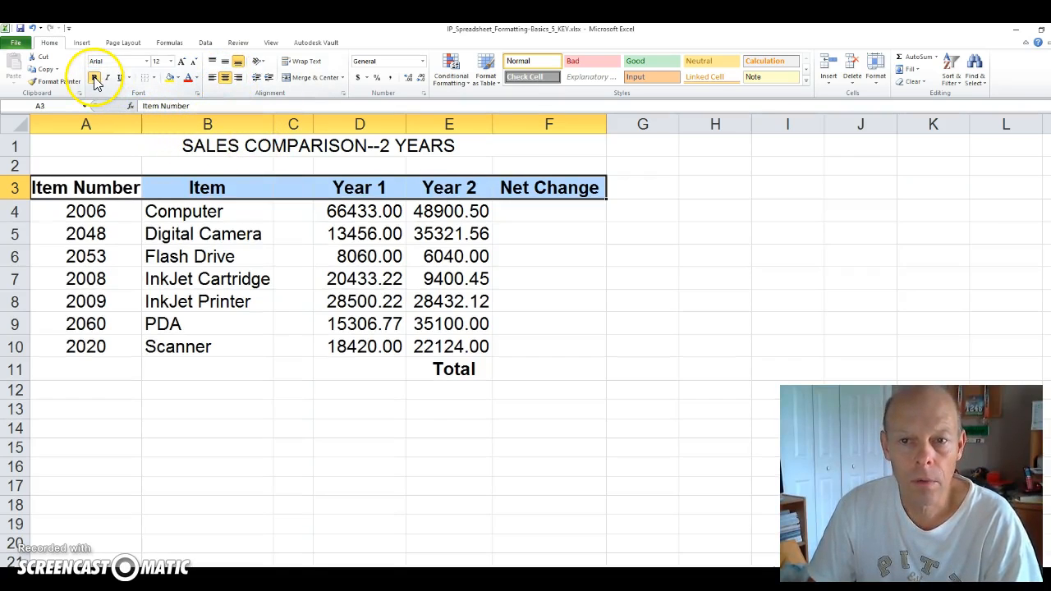
pyautogui.click(119, 77)
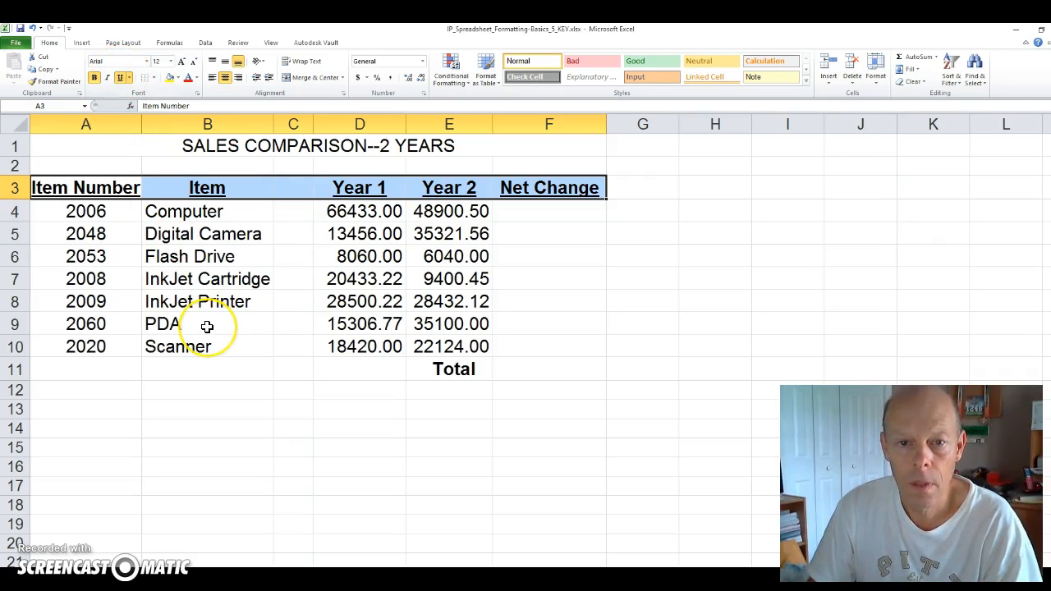
# - Right-align the Total label in cell E11
pyautogui.click(454, 369)
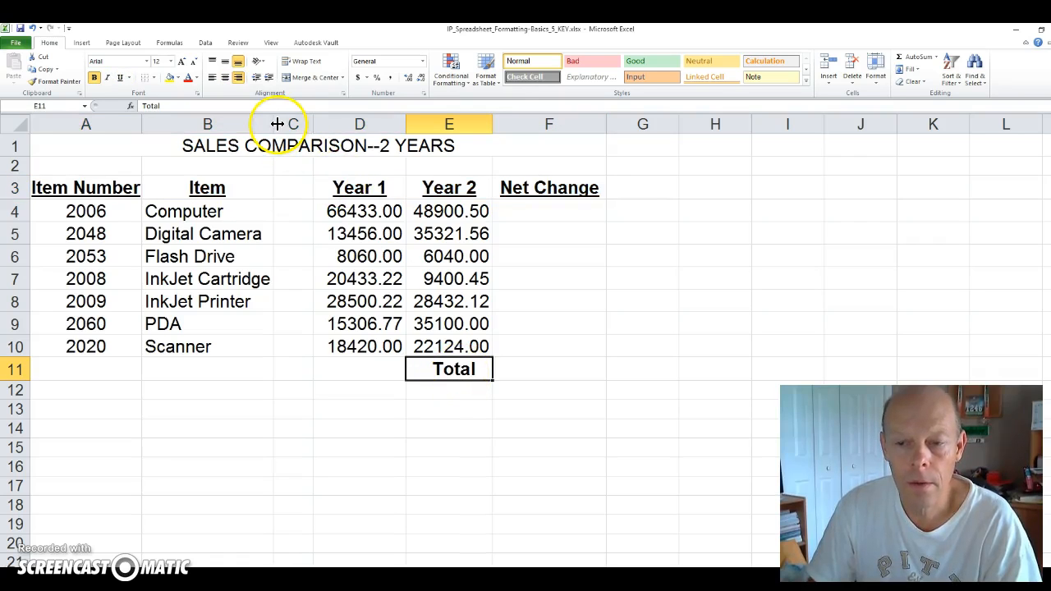
pyautogui.click(226, 78)
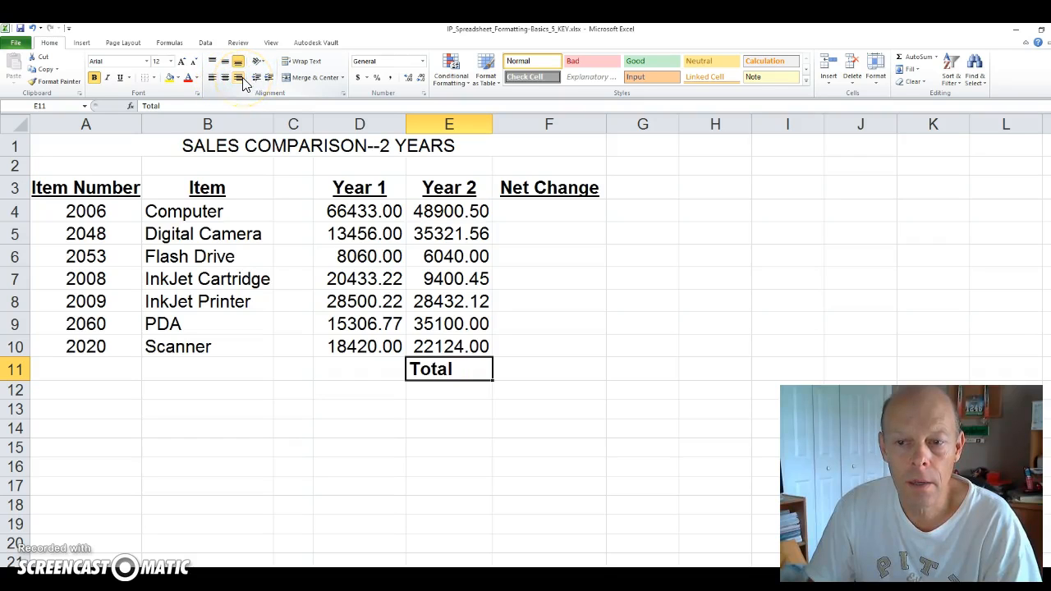
pyautogui.click(238, 78)
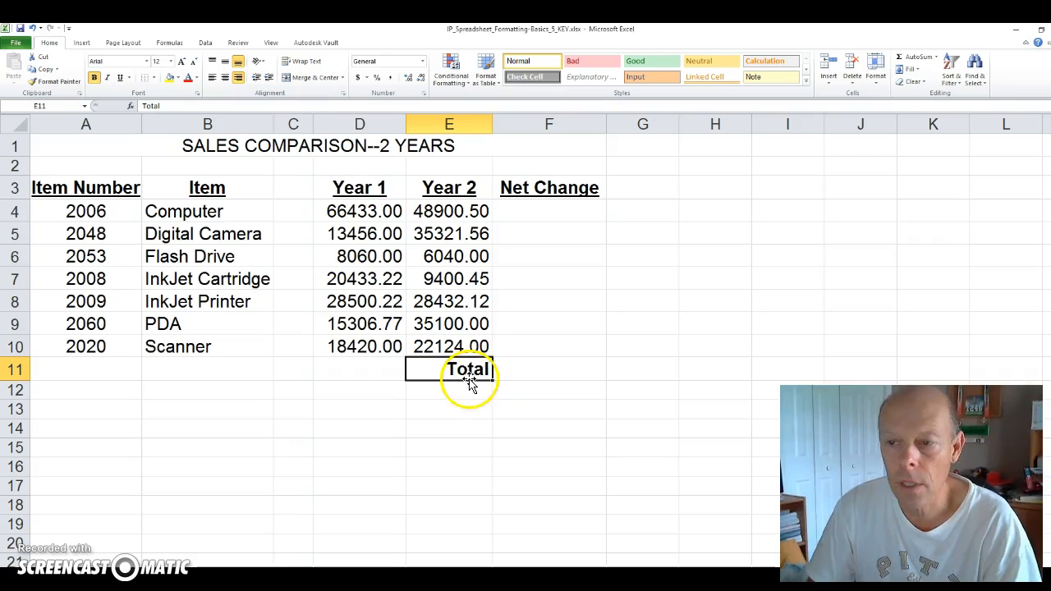
# - Enter the formula =E4-D4 in F4 to calculate the Computer row's net change from Year 1 to Year 2
pyautogui.click(505, 346)
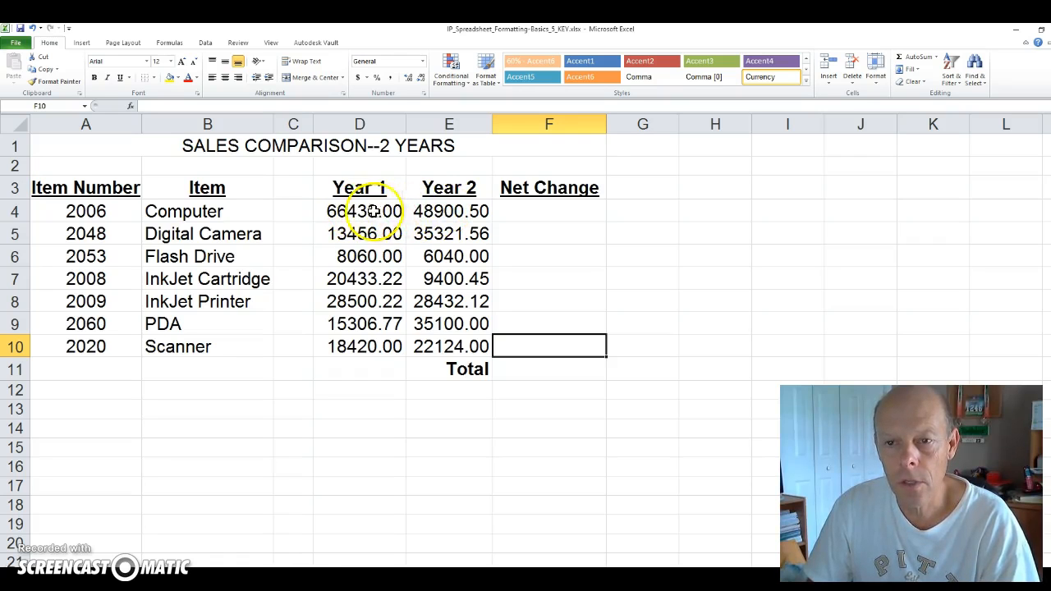
pyautogui.click(545, 207)
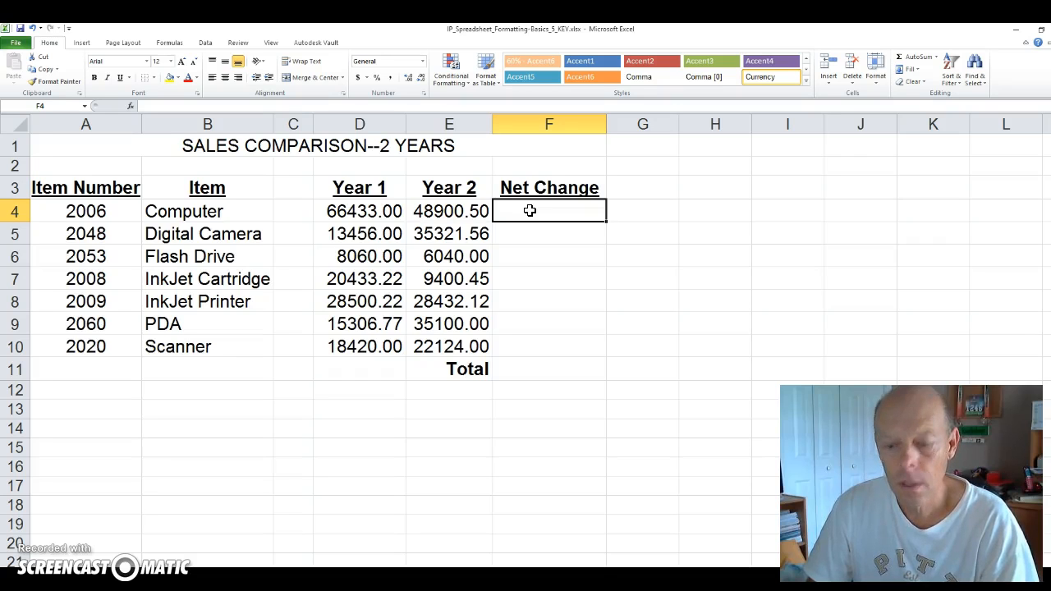
pyautogui.write('=')
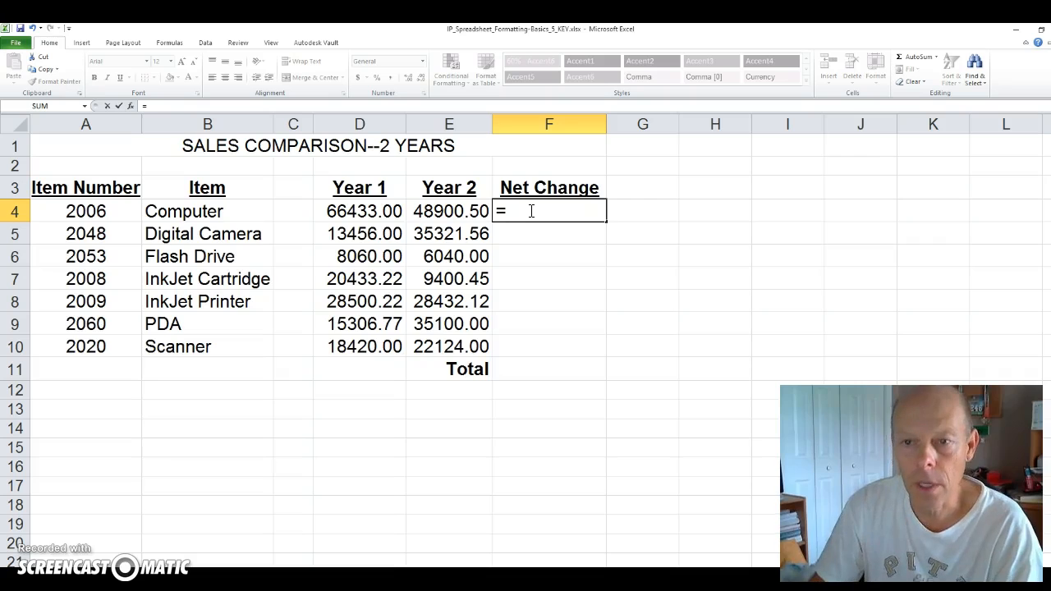
pyautogui.click(440, 211)
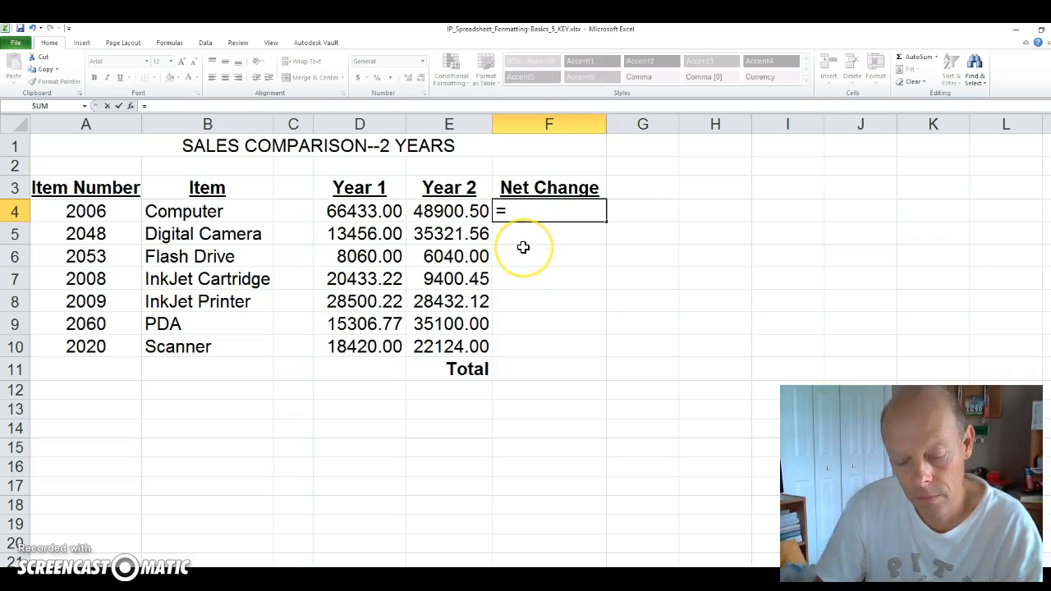
pyautogui.write('E')
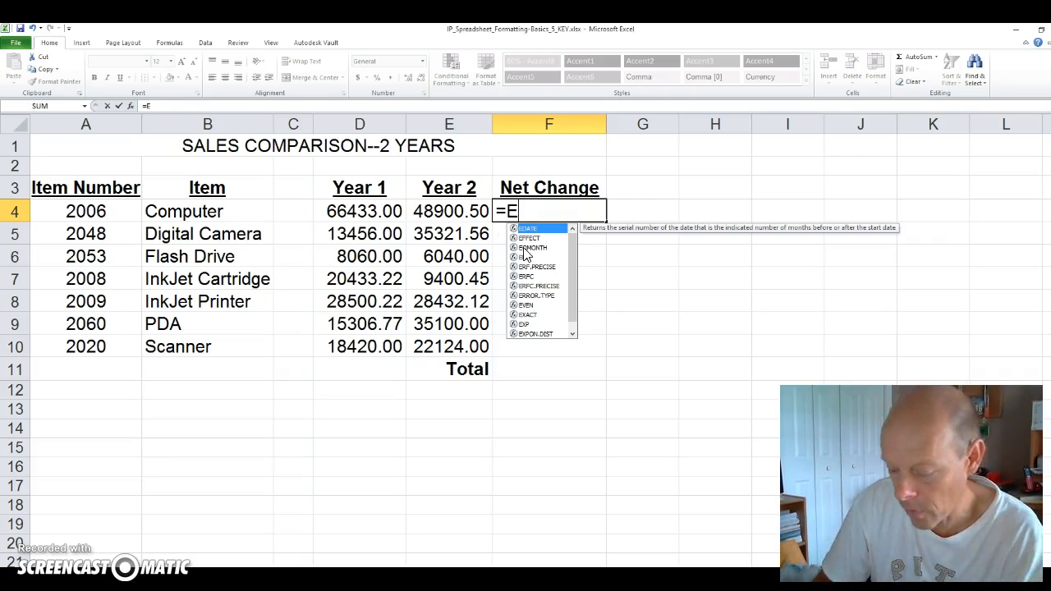
pyautogui.write('4')
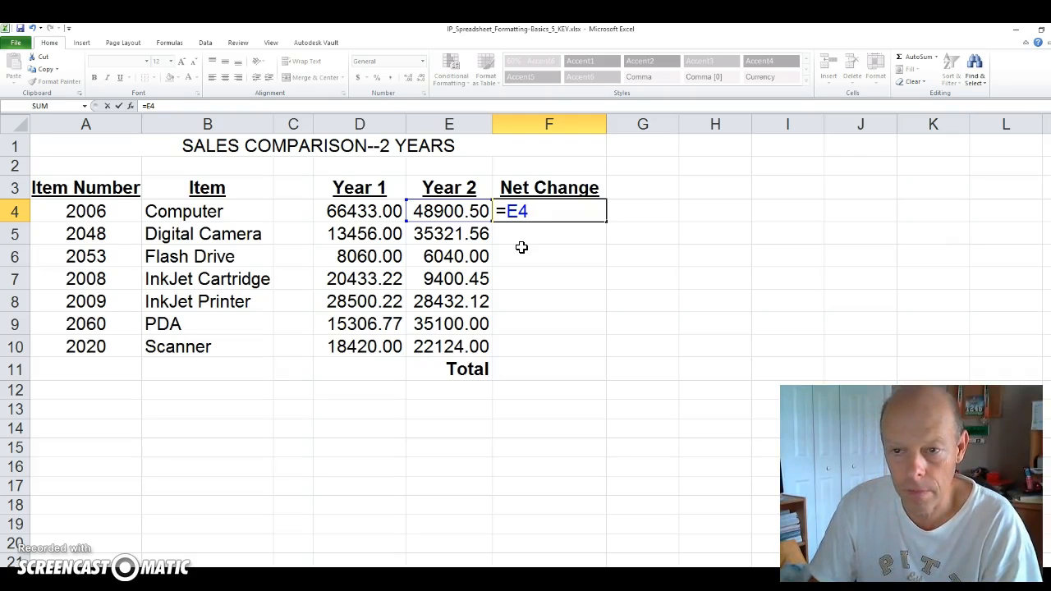
pyautogui.write('-')
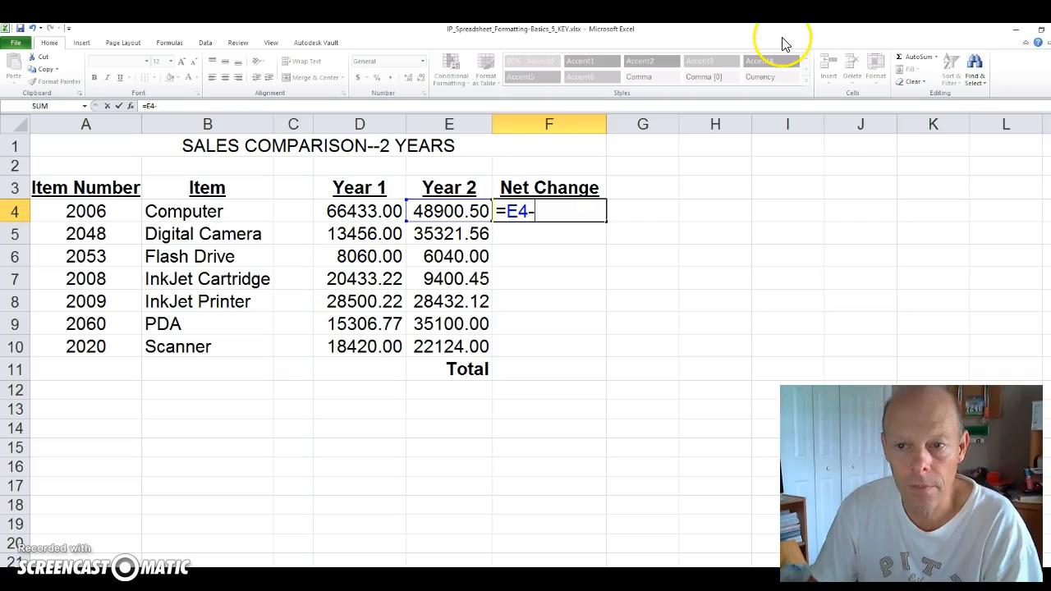
pyautogui.write('d')
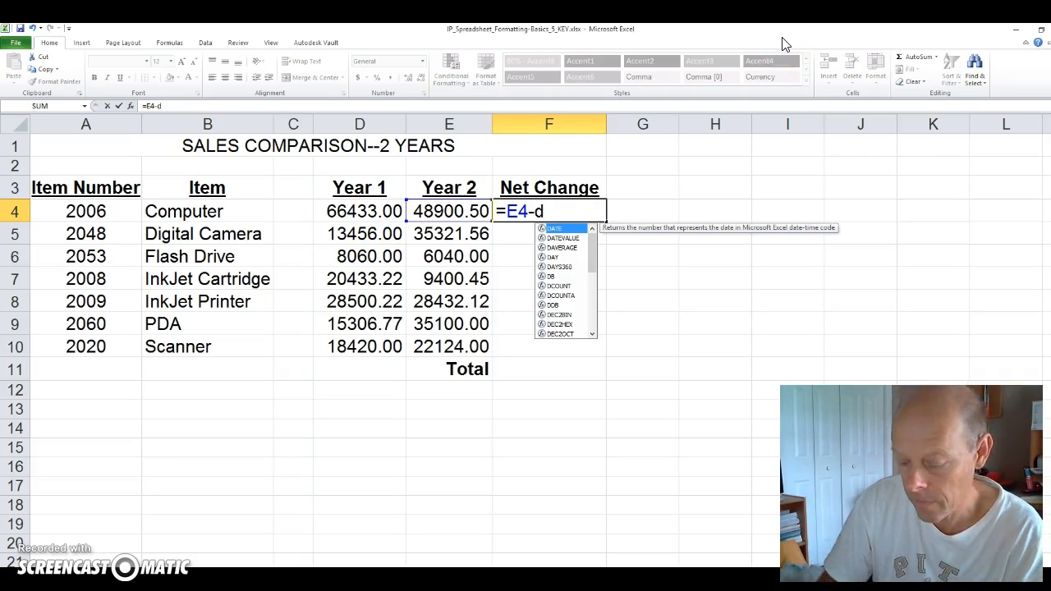
pyautogui.write('4')
pyautogui.press('Return')
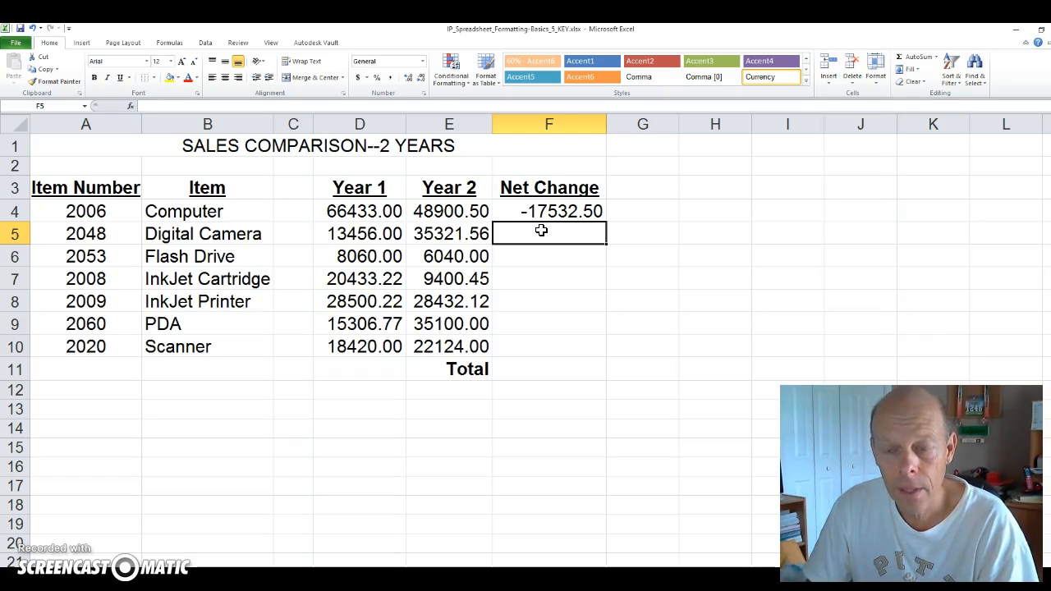
# - Enter the formula =E5-D5 in F5 for the Digital Camera row's net change
pyautogui.write('=')
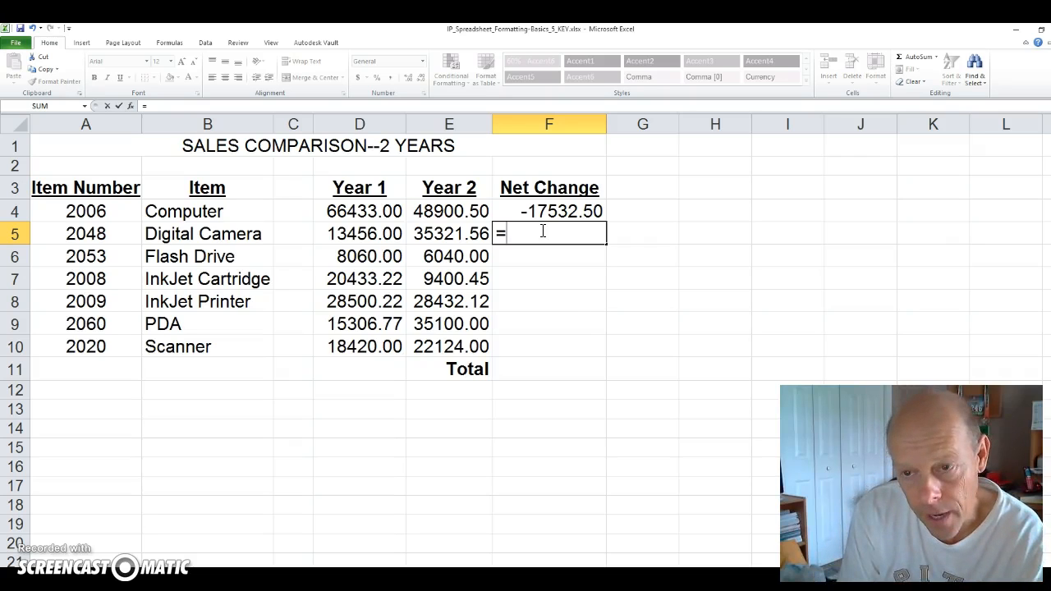
pyautogui.write('e')
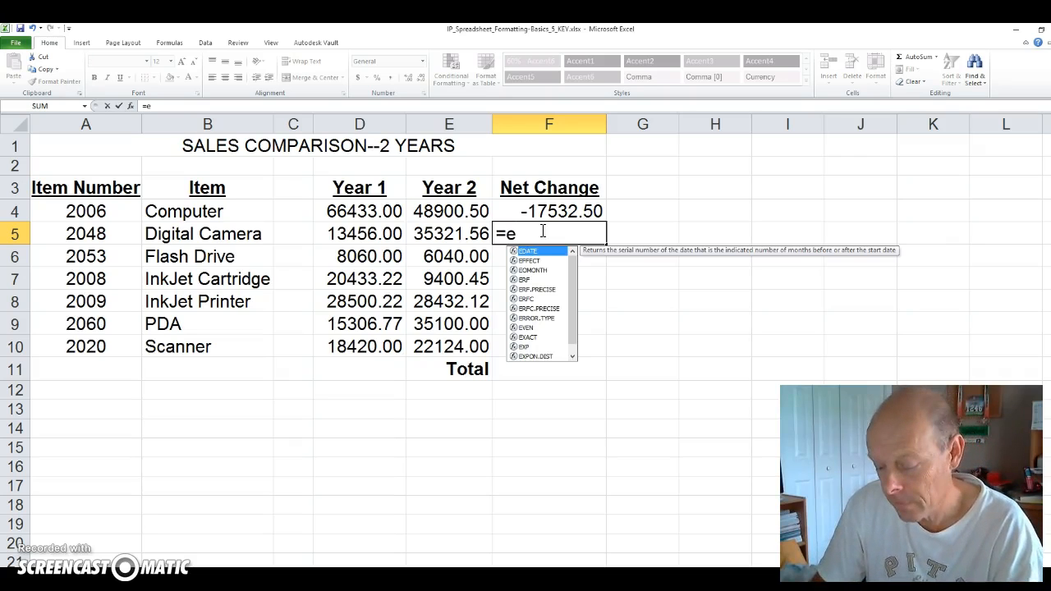
pyautogui.write('5-')
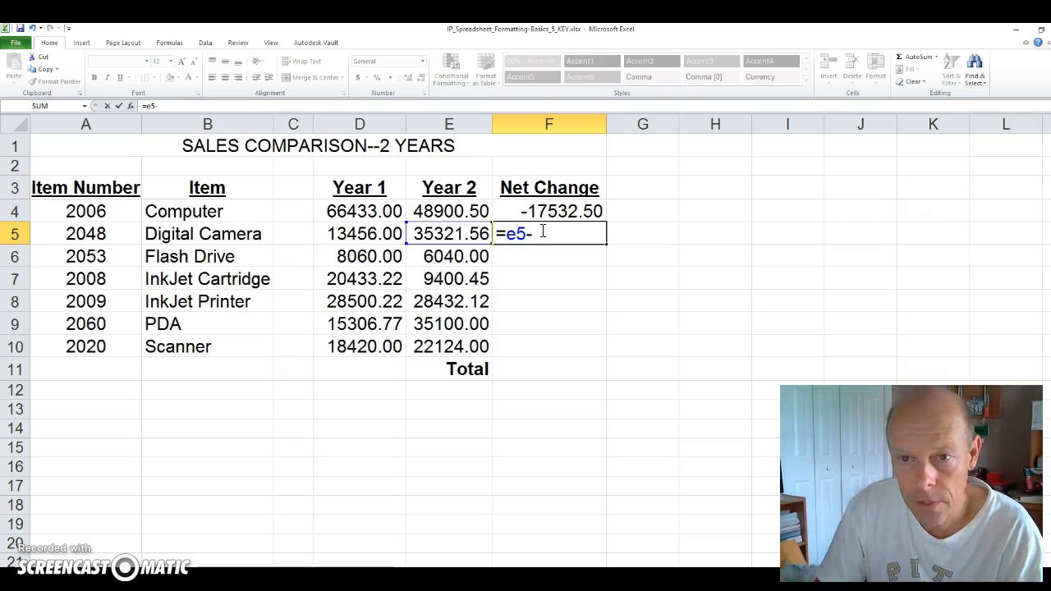
pyautogui.write('d')
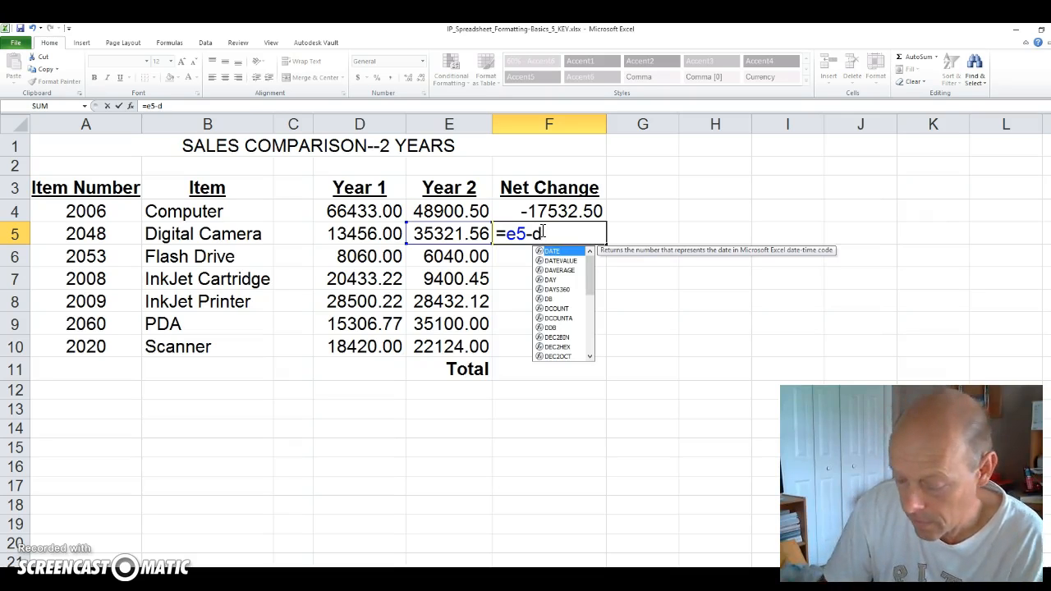
pyautogui.write('5')
pyautogui.press('Return')
pyautogui.click(540, 246)
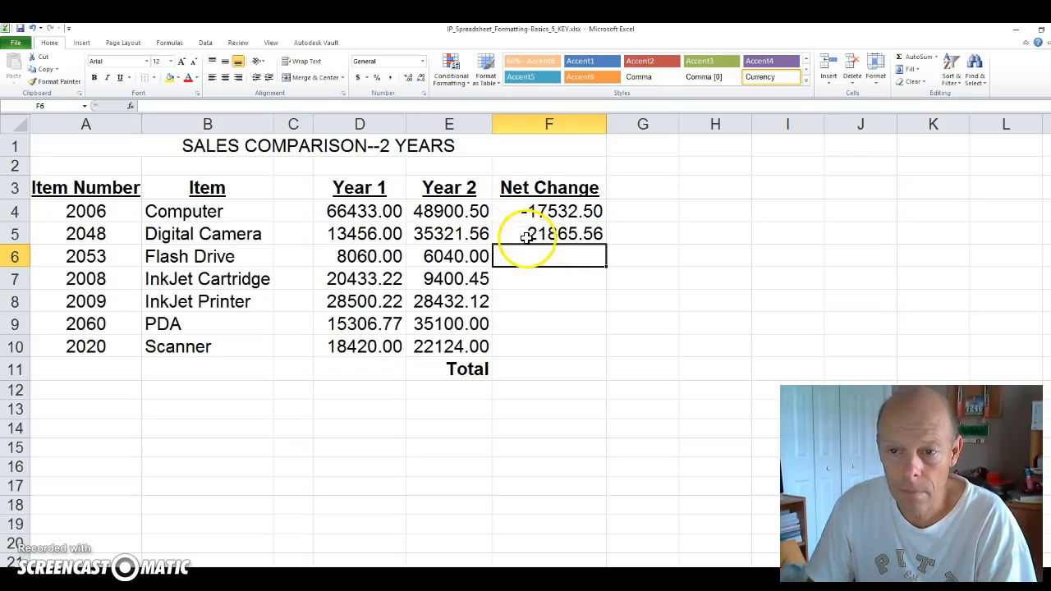
# - Fill the net change formula from F5 down through F10 for the remaining items
pyautogui.click(523, 234)
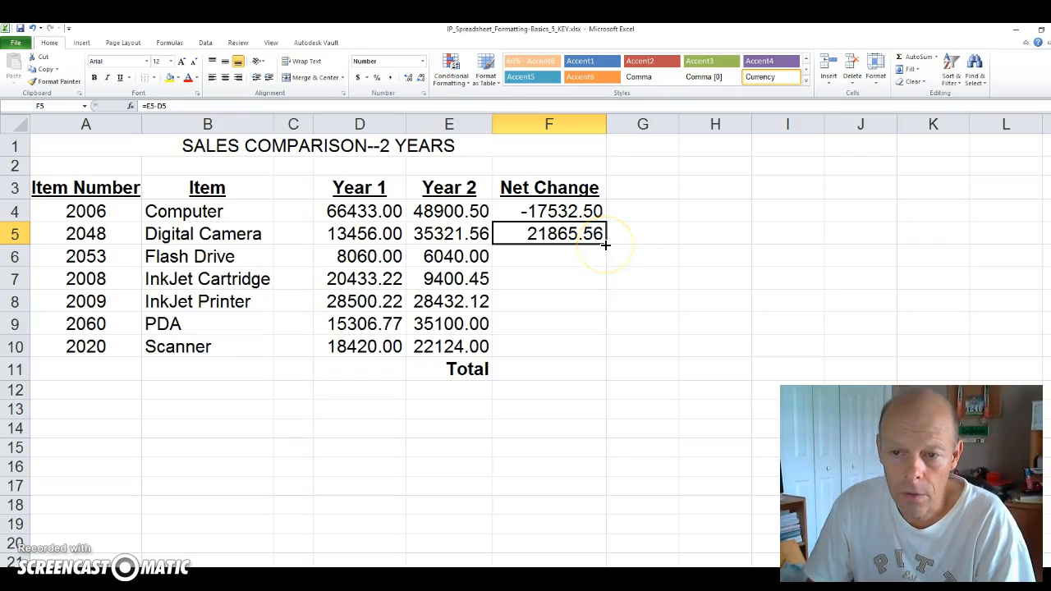
pyautogui.moveTo(605, 244); pyautogui.dragTo(595, 352)
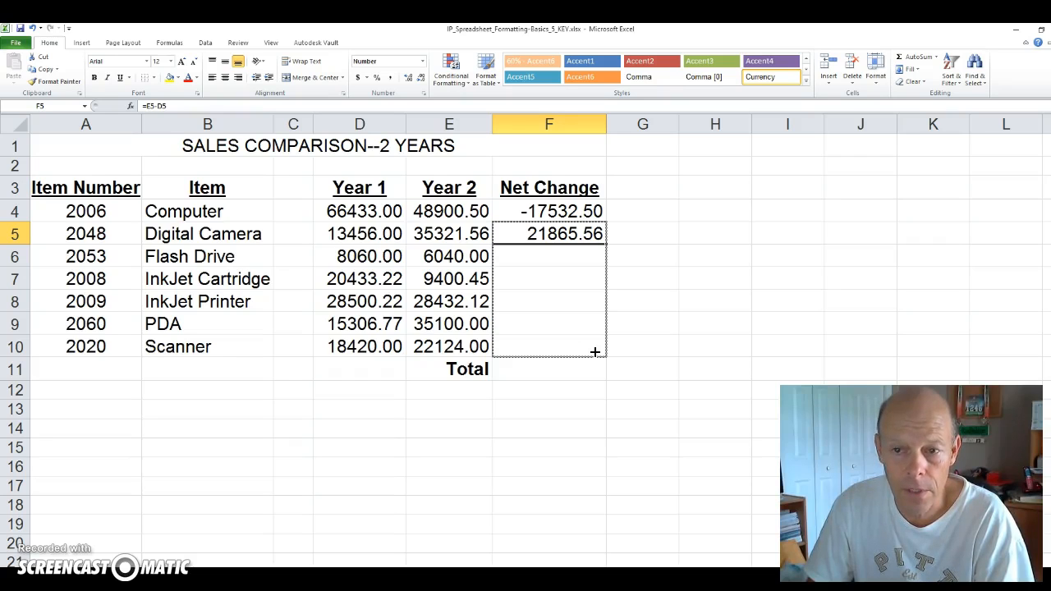
pyautogui.moveTo(595, 351); pyautogui.dragTo(594, 352)
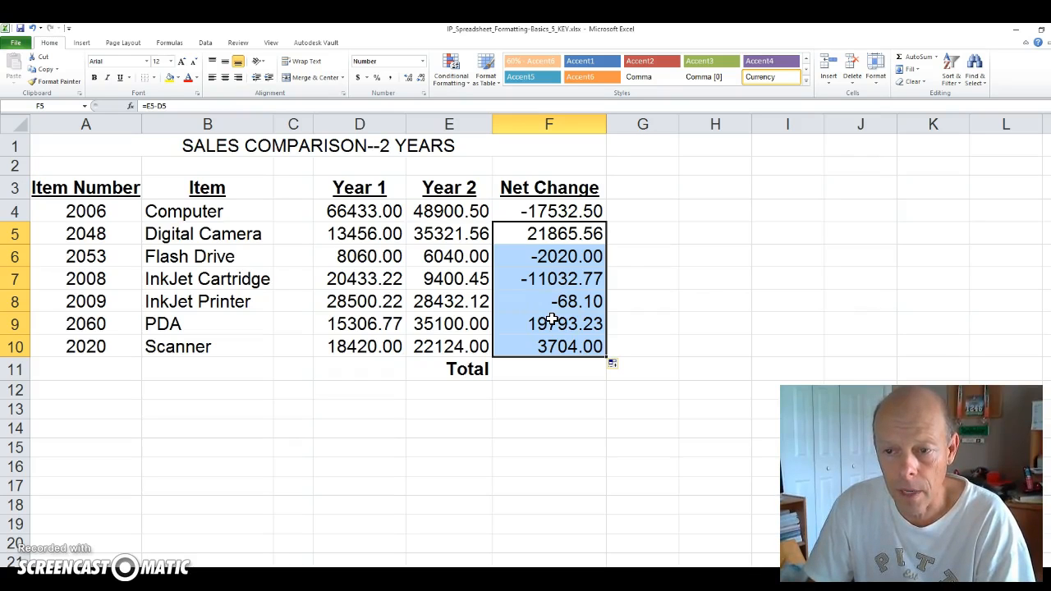
pyautogui.click(640, 210)
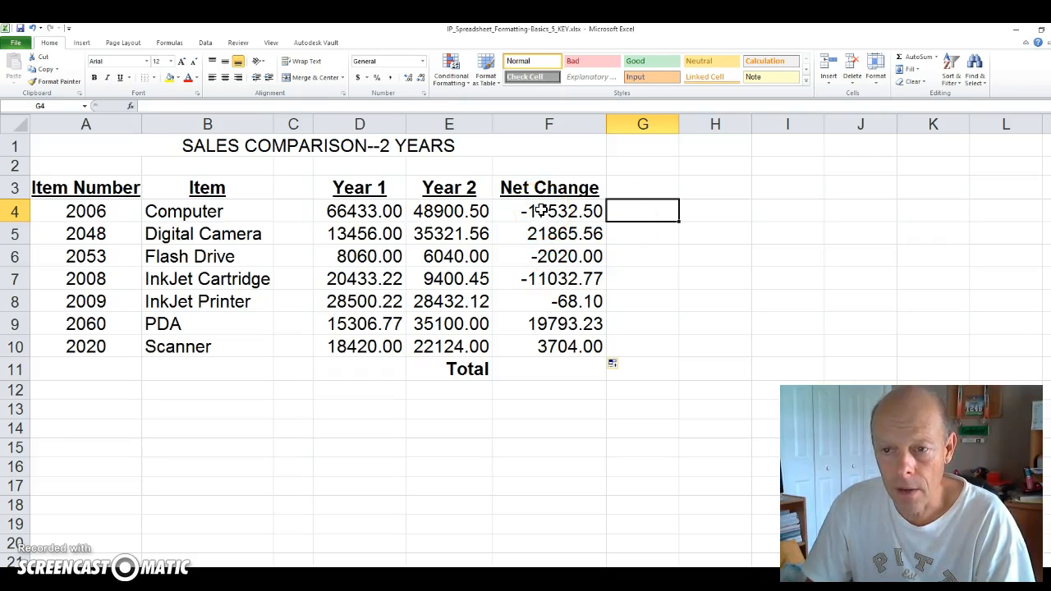
# - Format the net change values in F4:F10 as numbers that show negatives in black parentheses
pyautogui.moveTo(542, 211); pyautogui.dragTo(535, 338)
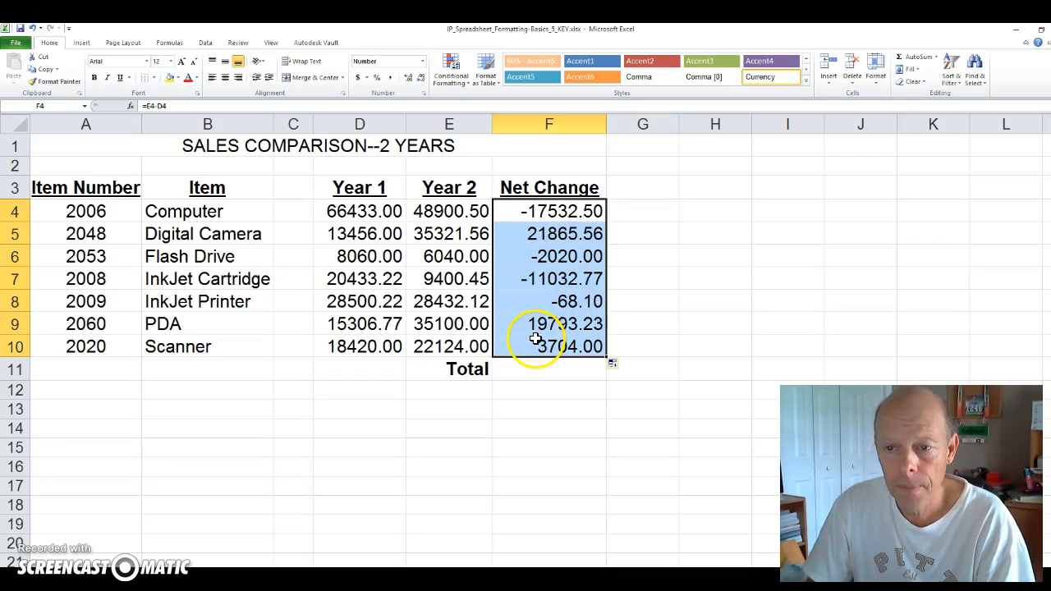
pyautogui.rightClick(517, 302)
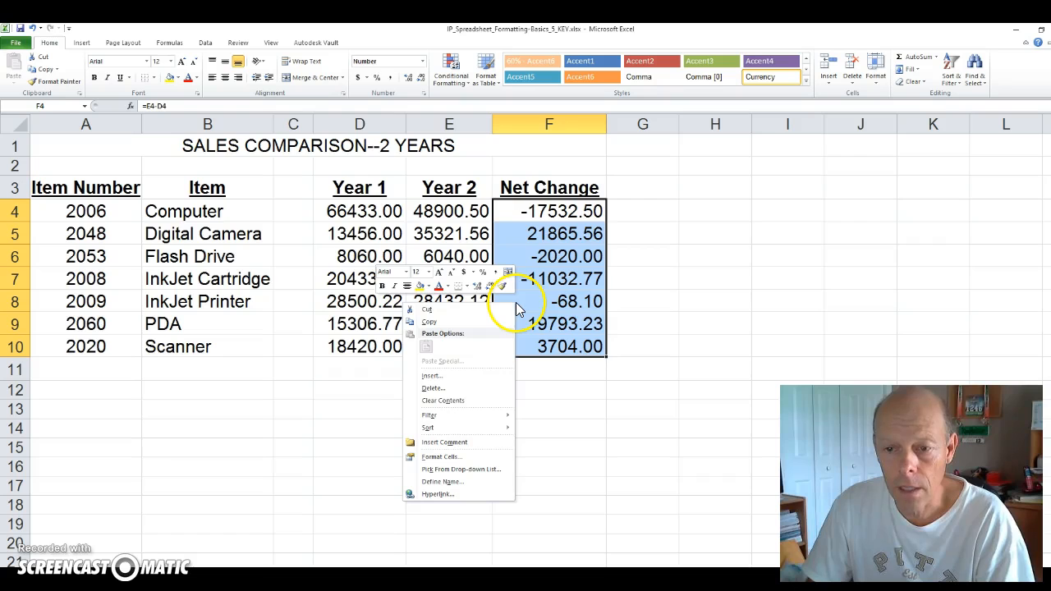
pyautogui.click(439, 458)
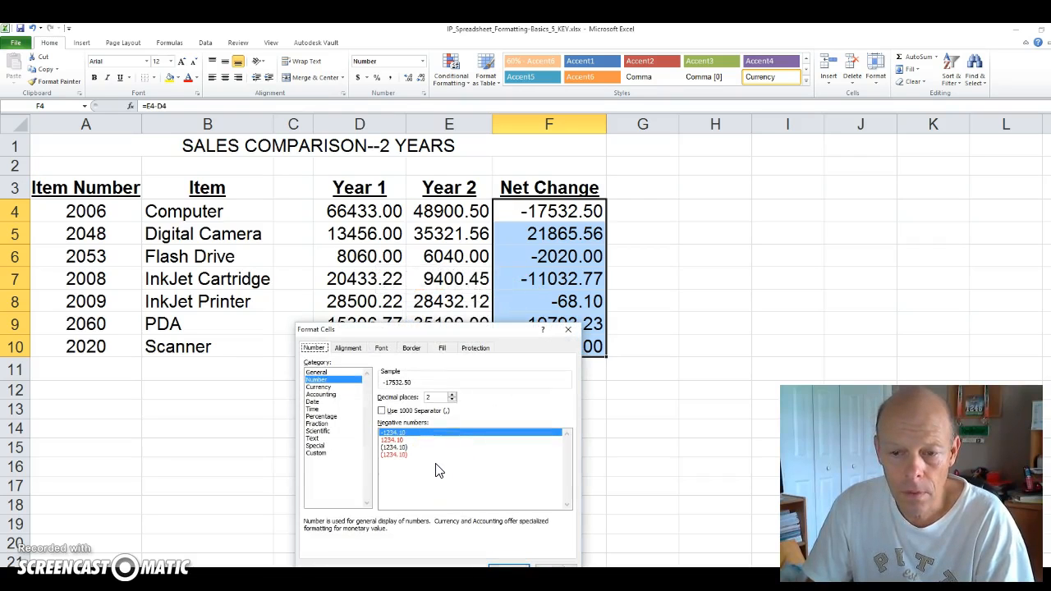
pyautogui.click(392, 450)
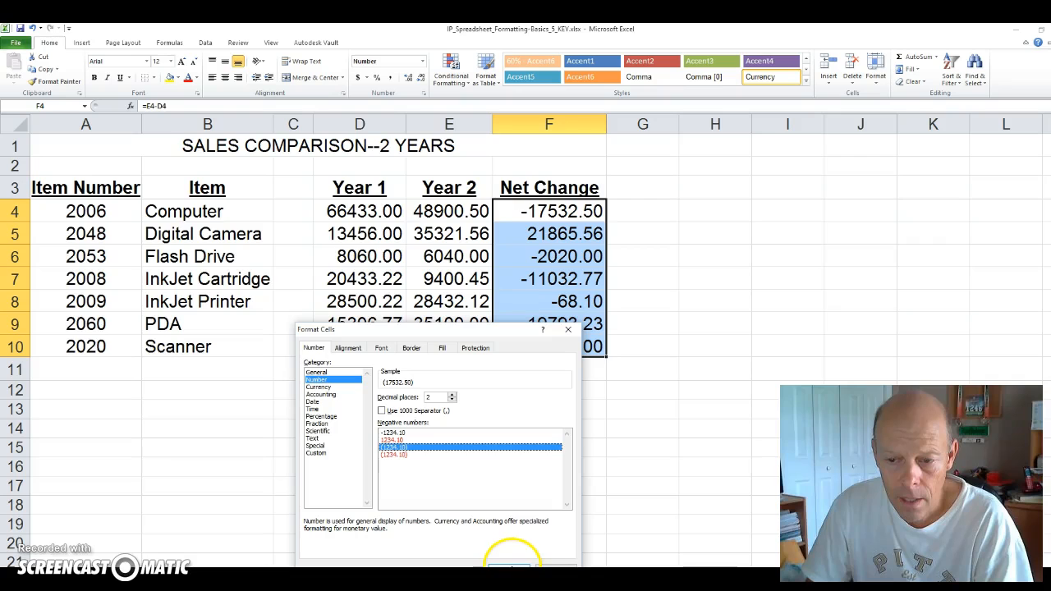
pyautogui.click(509, 564)
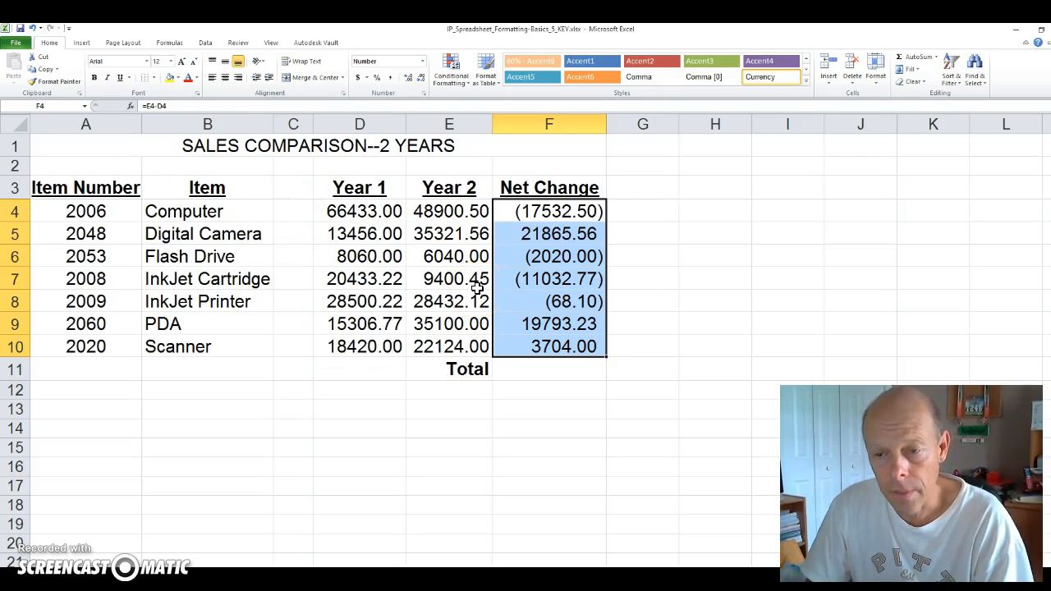
# - Enter the formula =SUM(F4:F10) in F11 to total the Net Change column
pyautogui.click(543, 367)
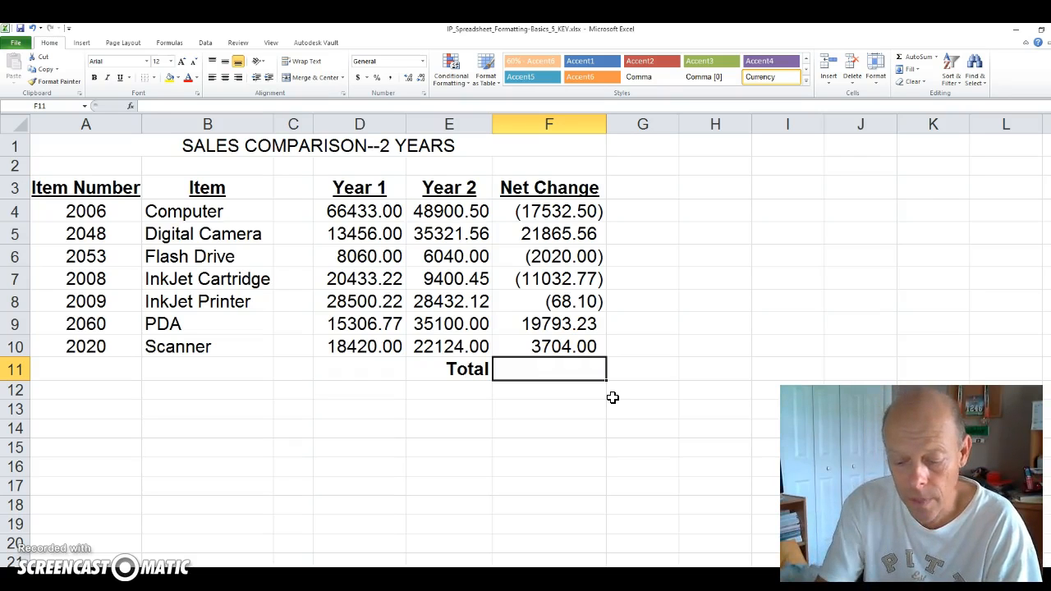
pyautogui.write('=')
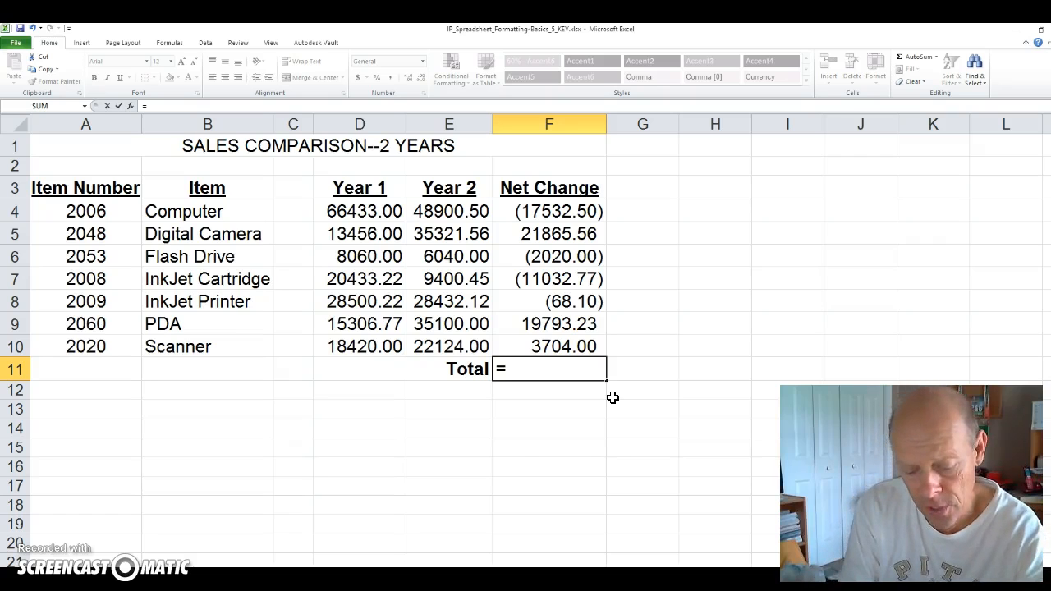
pyautogui.write('sum')
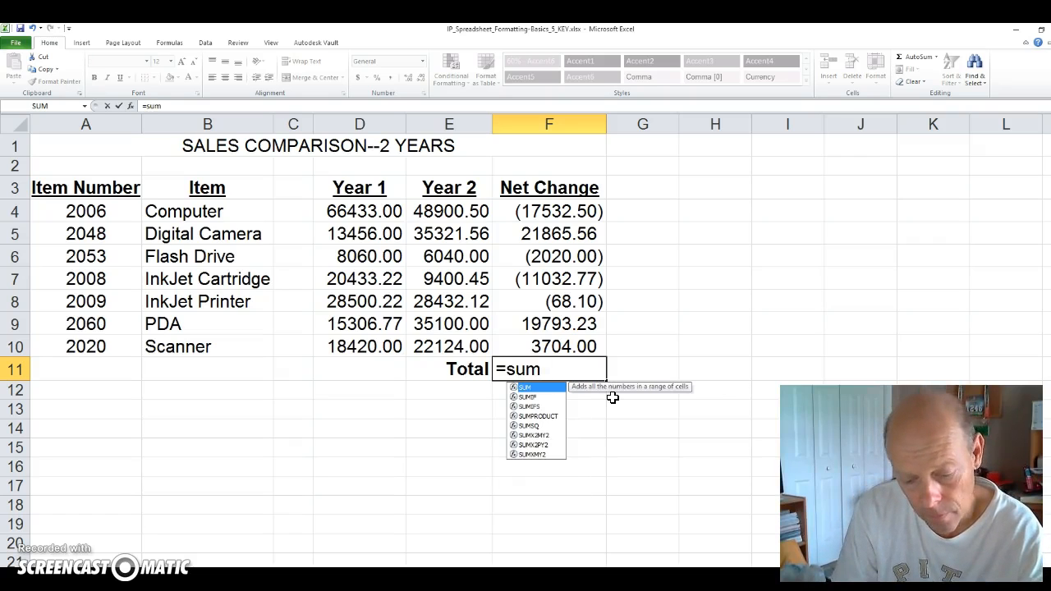
pyautogui.write('(')
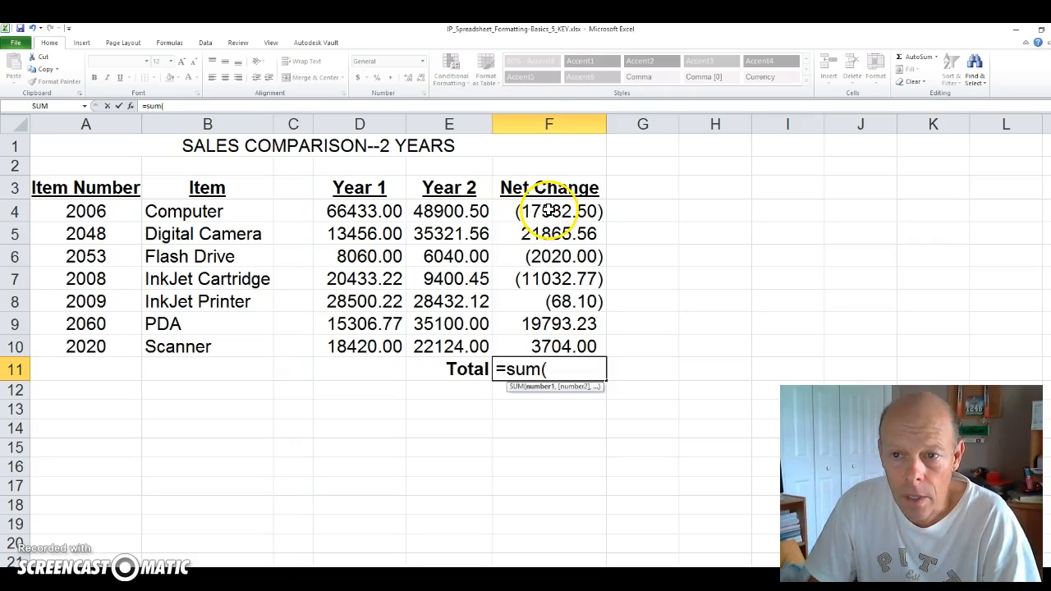
pyautogui.write('f')
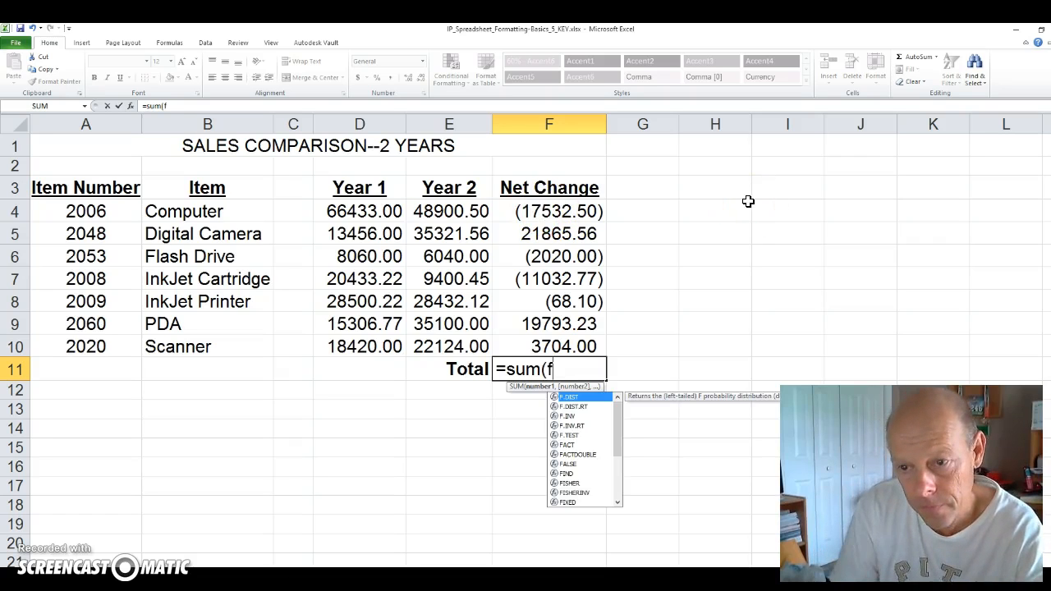
pyautogui.write('4')
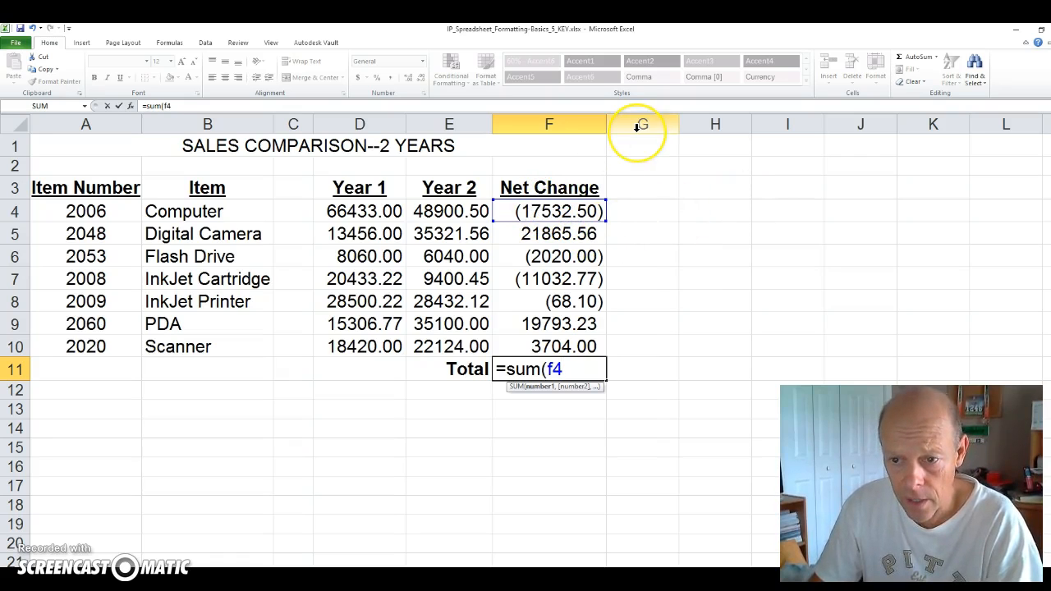
pyautogui.write(':')
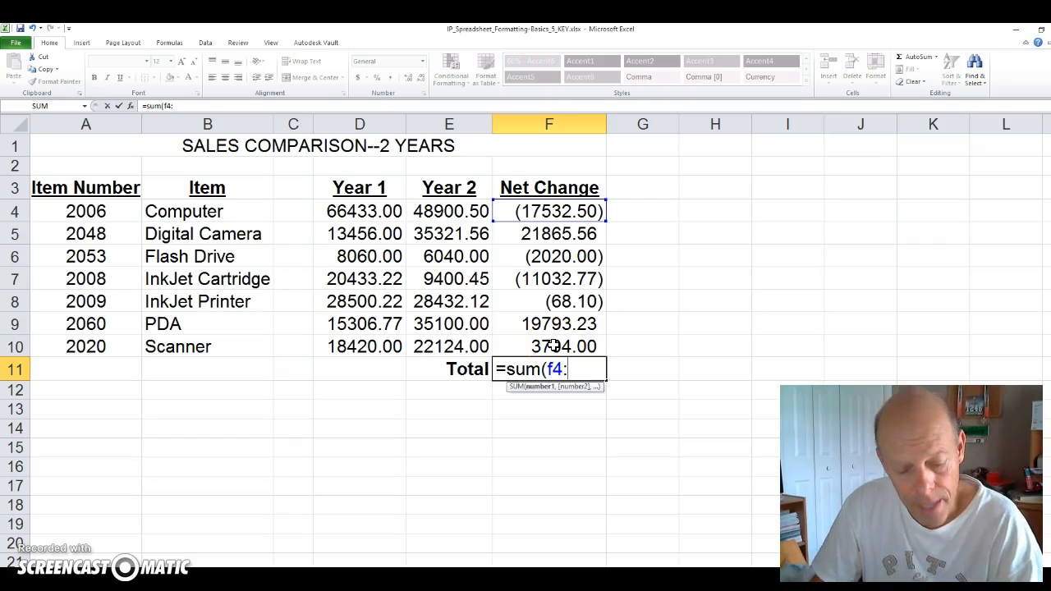
pyautogui.write('f')
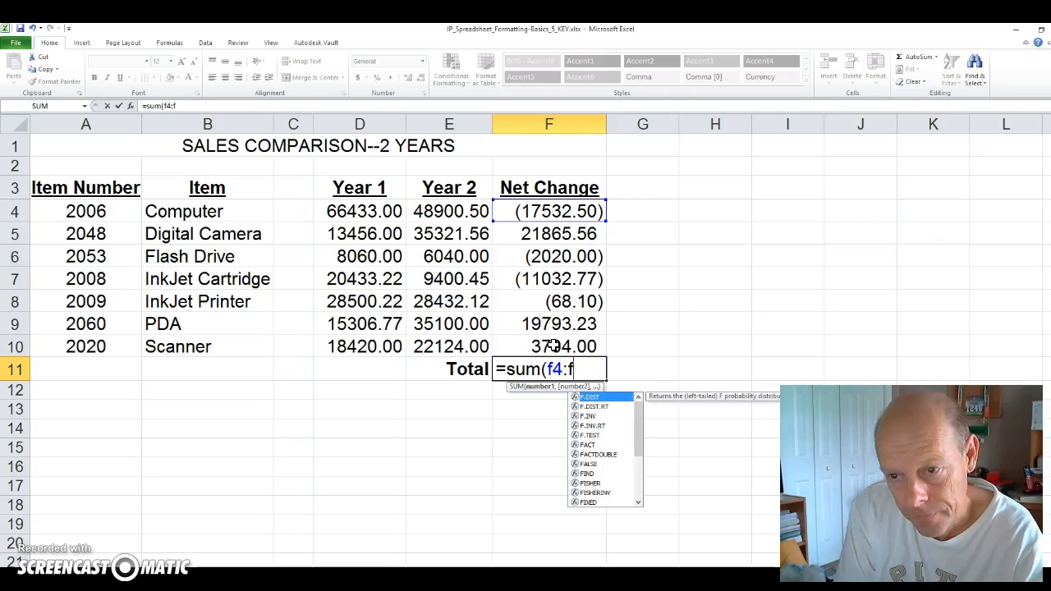
pyautogui.write('10')
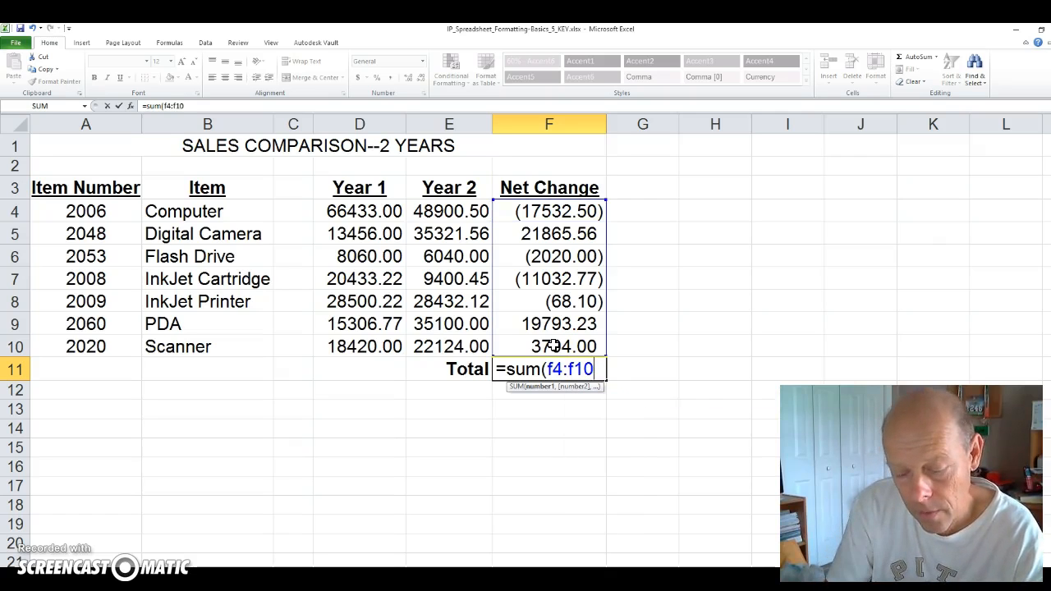
pyautogui.write(')')
pyautogui.press('Return')
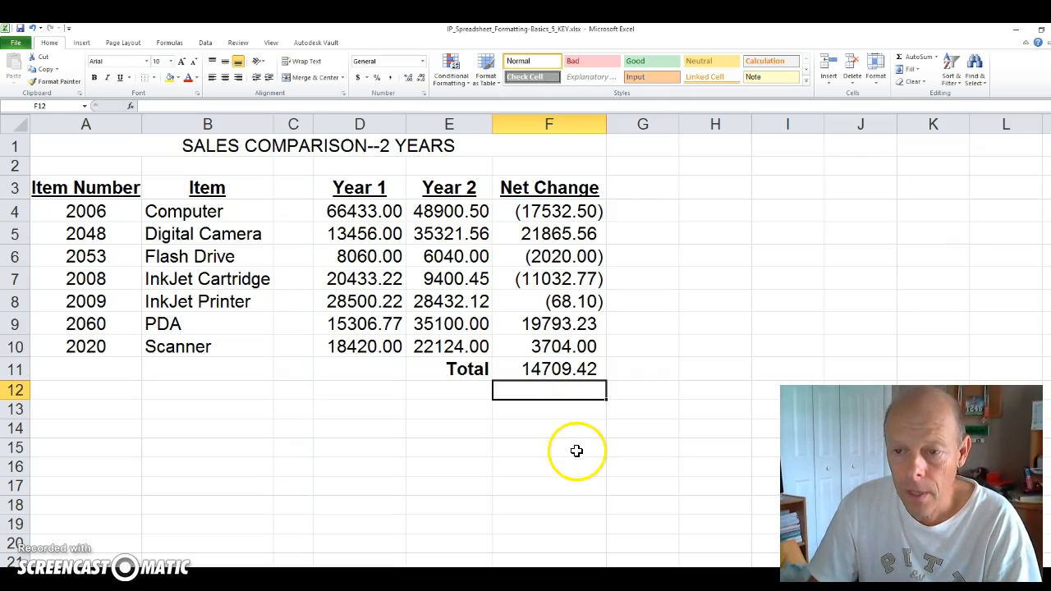
# - Format the net change total in F11 as currency with the $ symbol and two decimal places, and make it bold
pyautogui.click(545, 369)
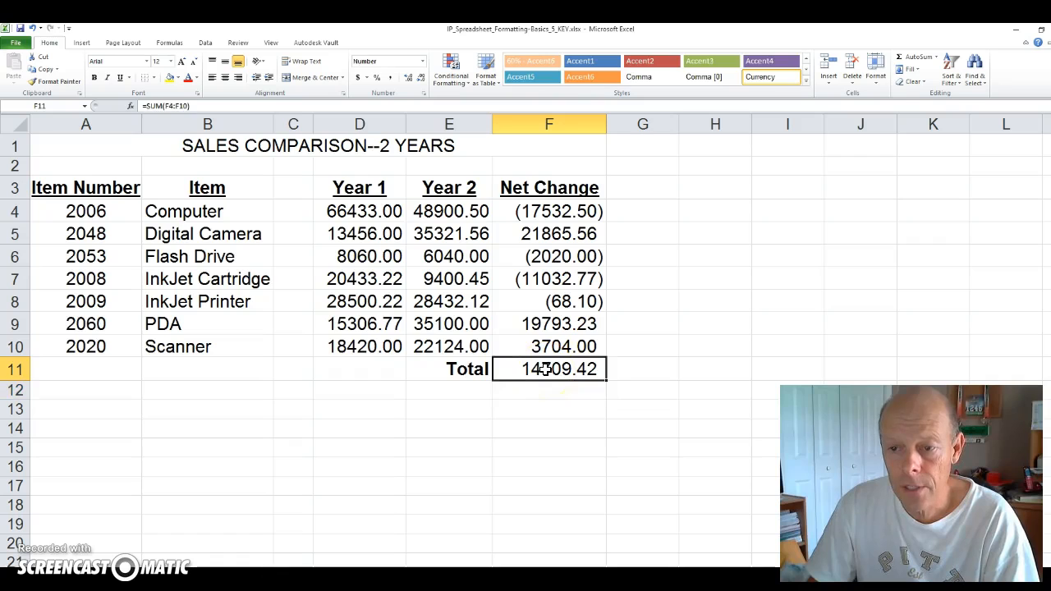
pyautogui.rightClick(545, 368)
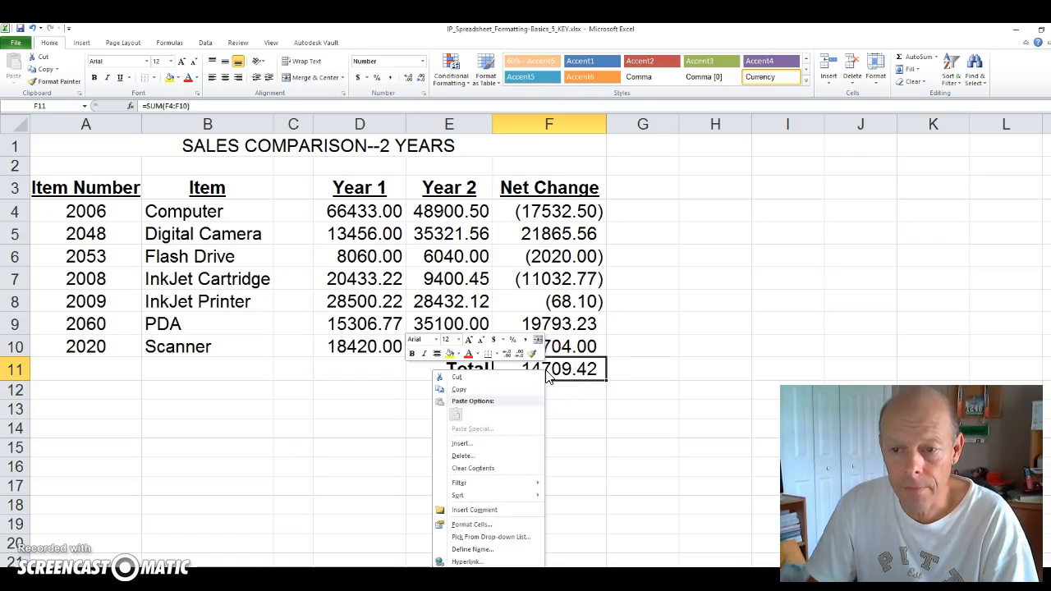
pyautogui.click(491, 525)
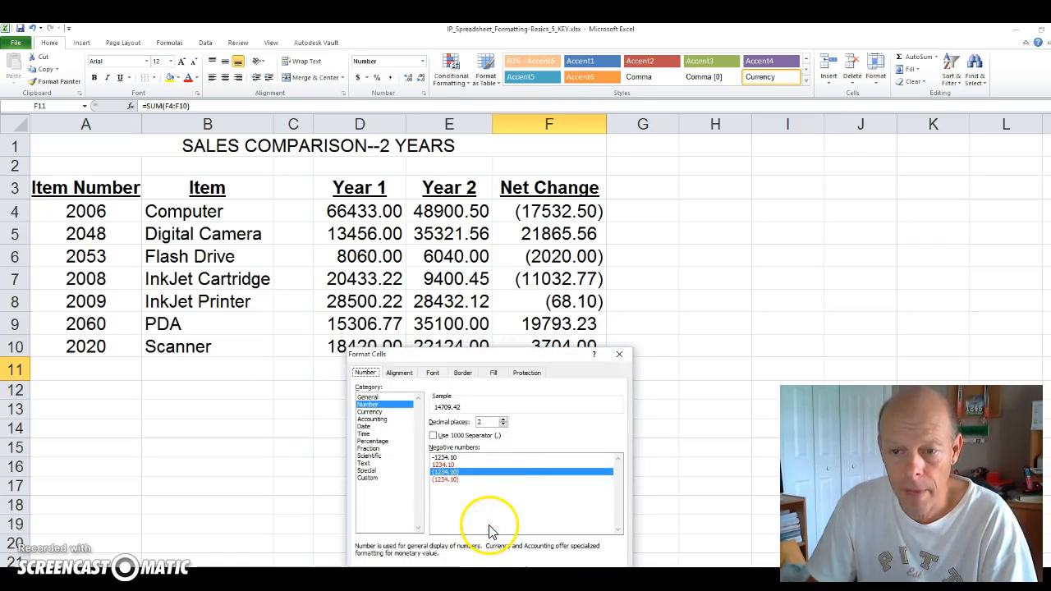
pyautogui.click(367, 413)
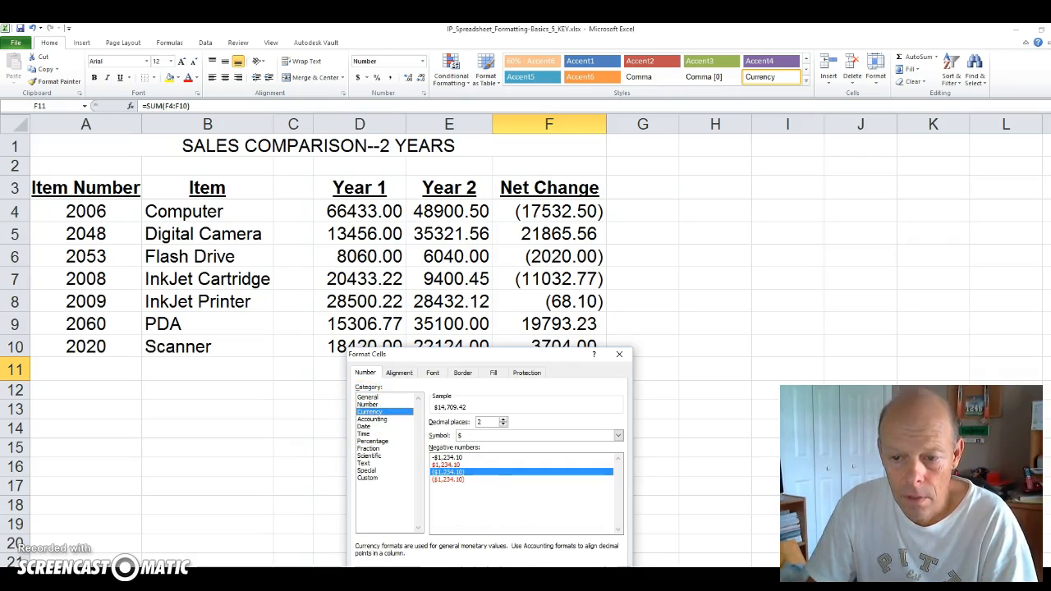
pyautogui.press('Return')
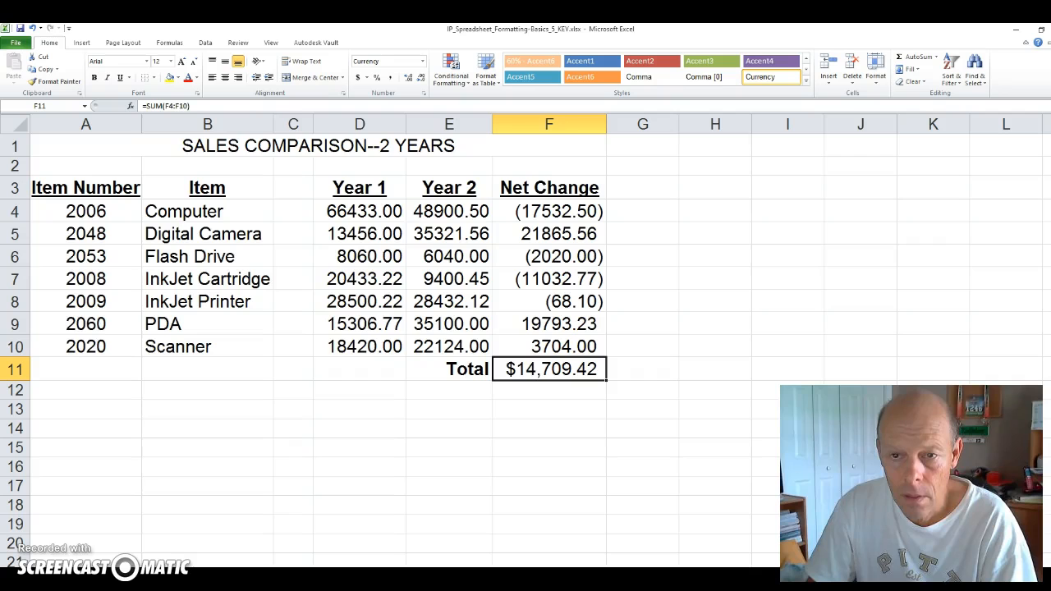
pyautogui.click(93, 77)
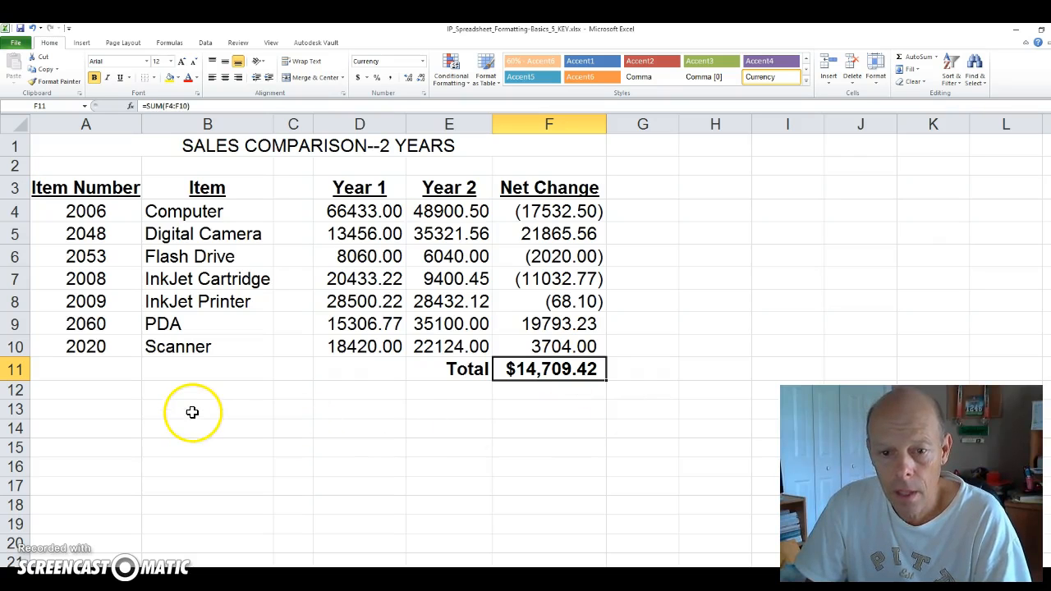
# - Enter the note "Name this file: Sales Comparison" in A13 and make it bold
pyautogui.click(131, 415)
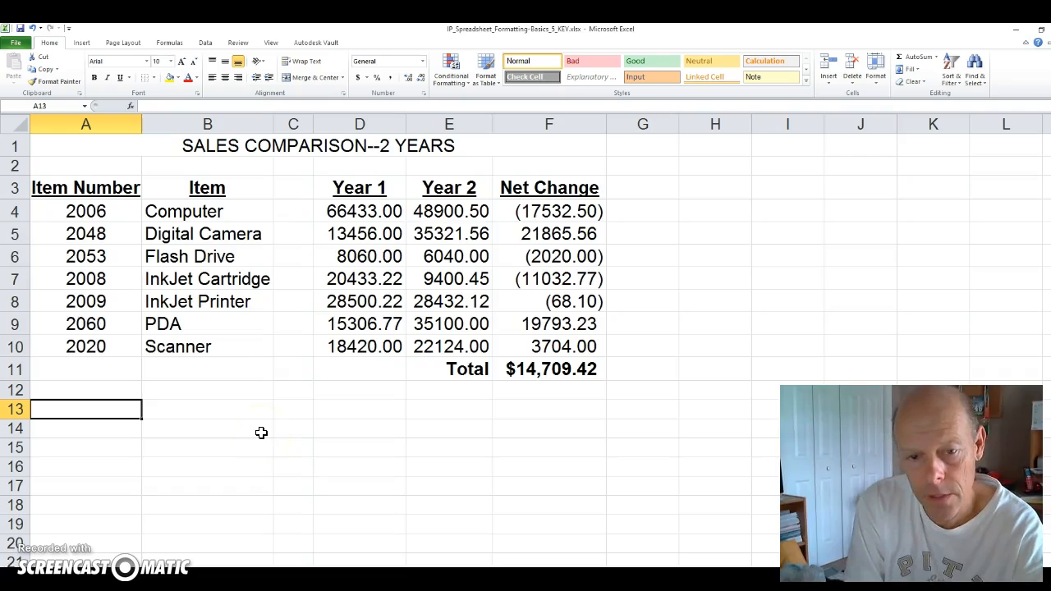
pyautogui.write('Name this file:')
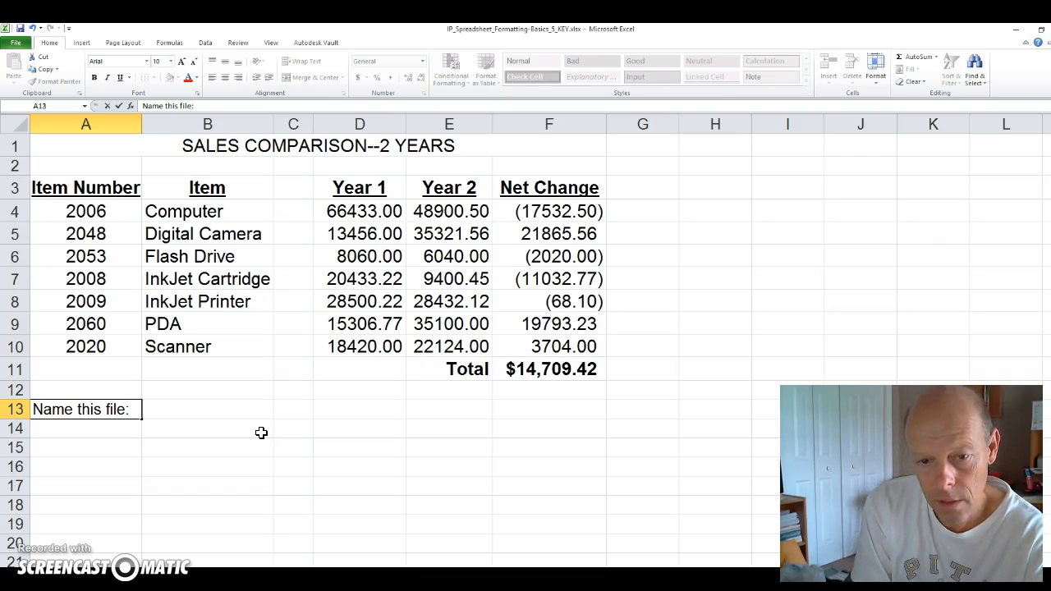
pyautogui.write('es Comparison')
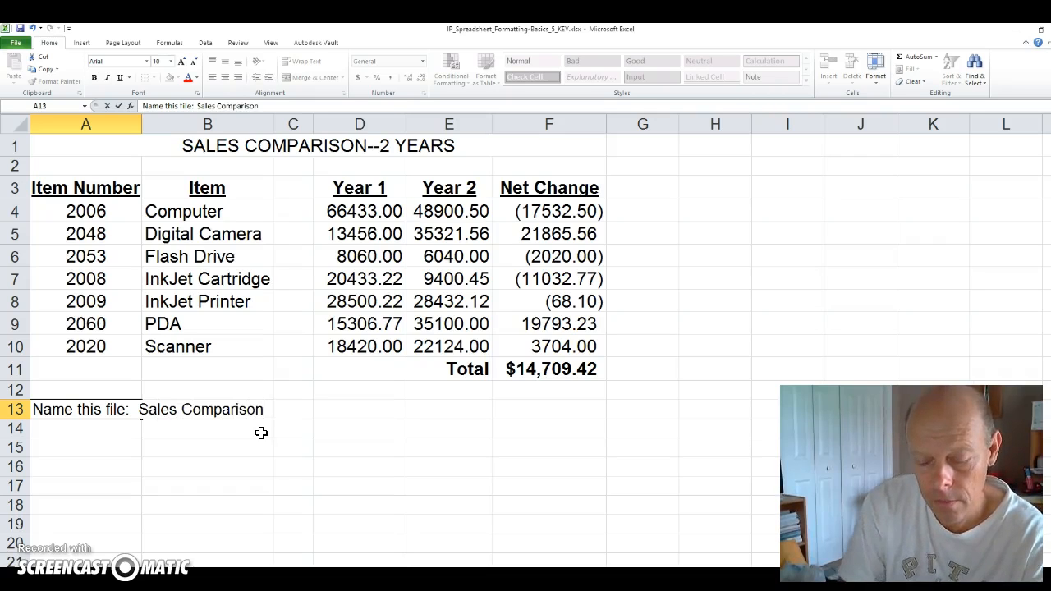
pyautogui.press('Return')
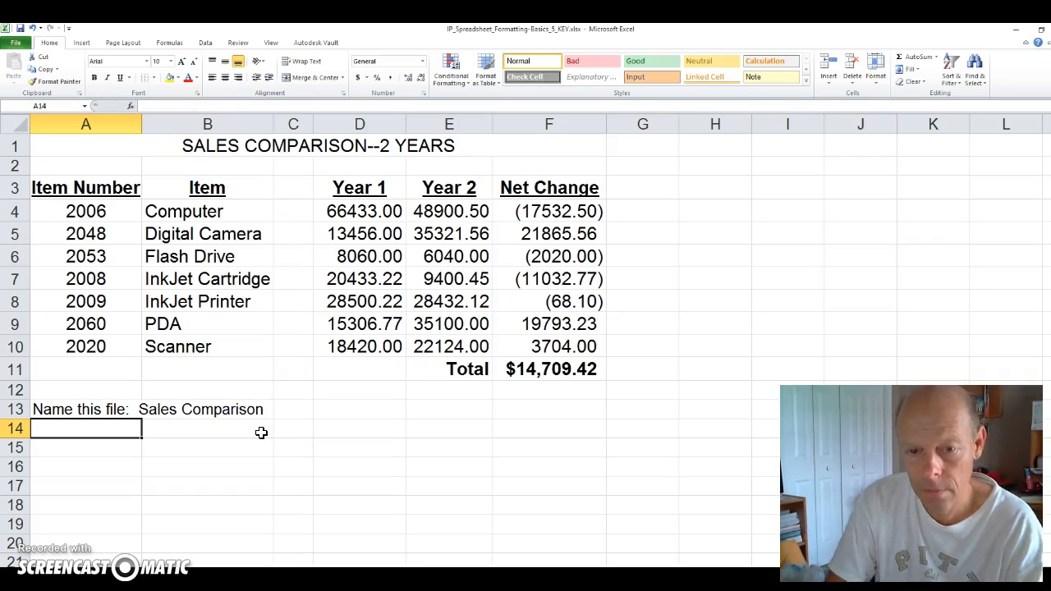
pyautogui.click(112, 409)
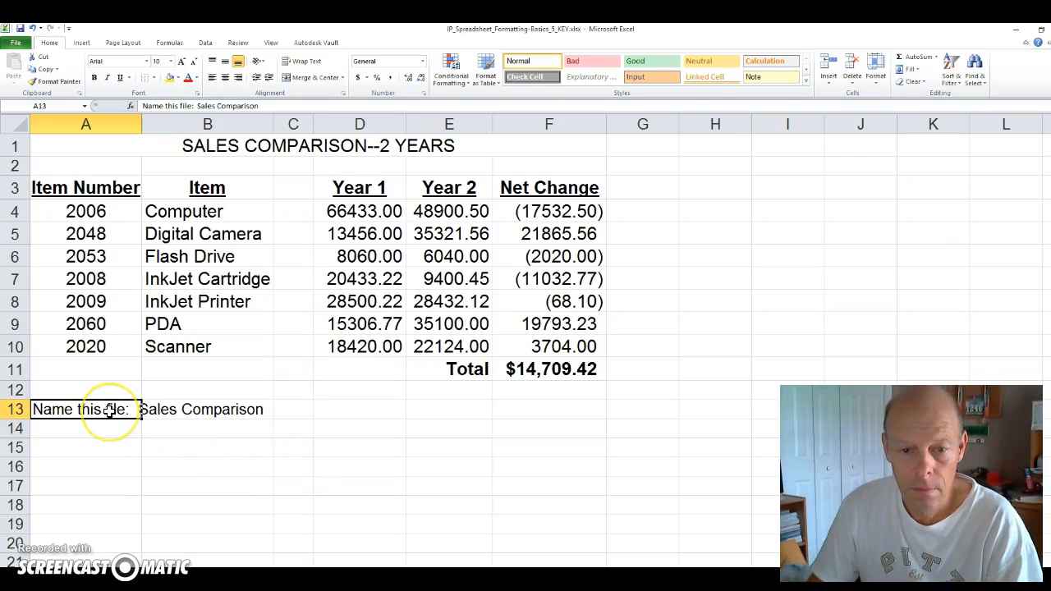
pyautogui.hotkey('ctrl', 'b')
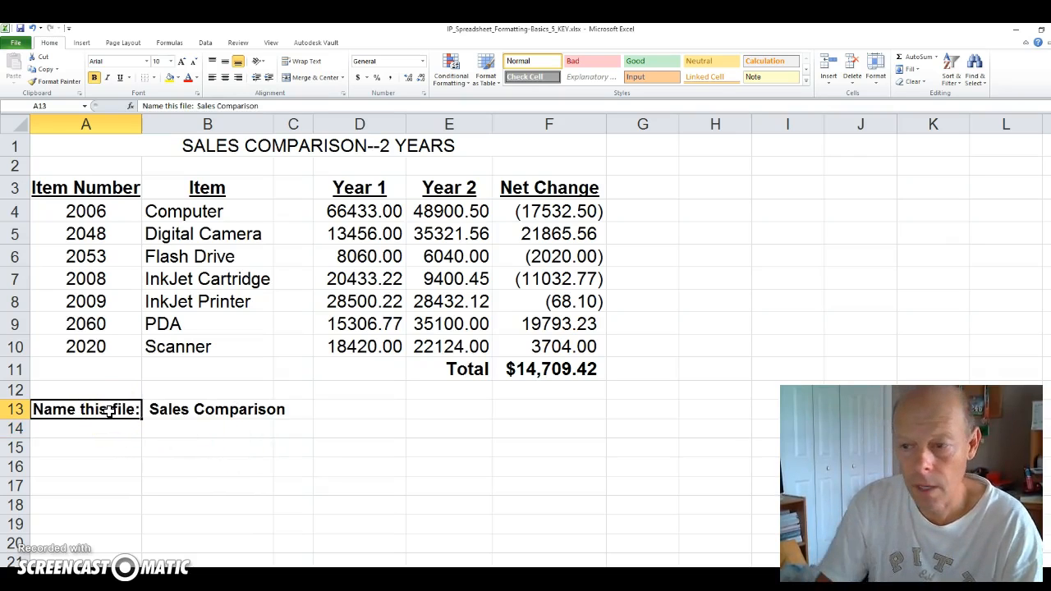
pyautogui.hotkey('ctrl', 'z')
pyautogui.click(267, 379)
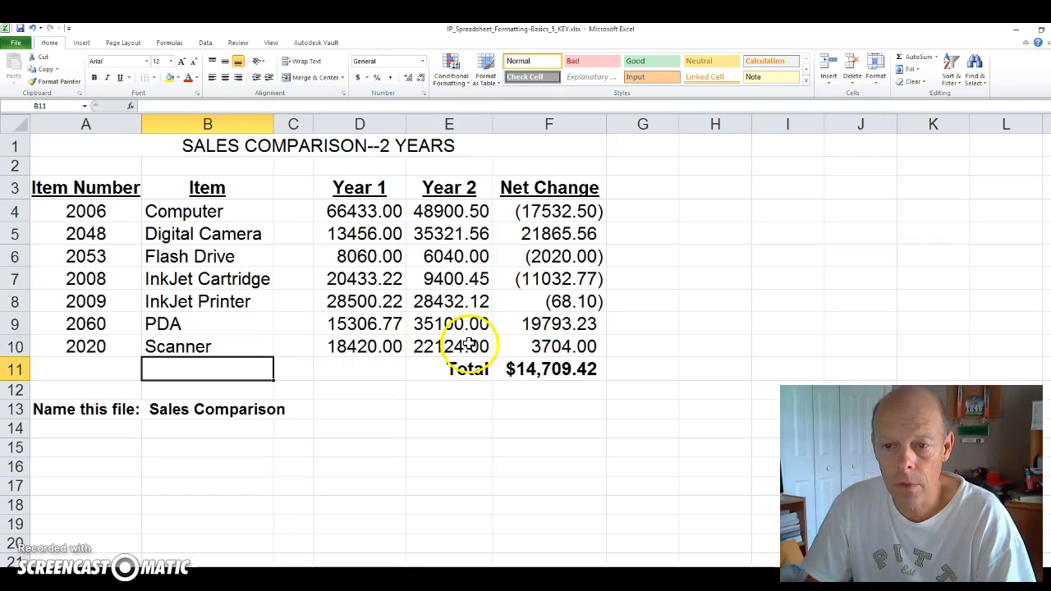
pyautogui.click(542, 370)
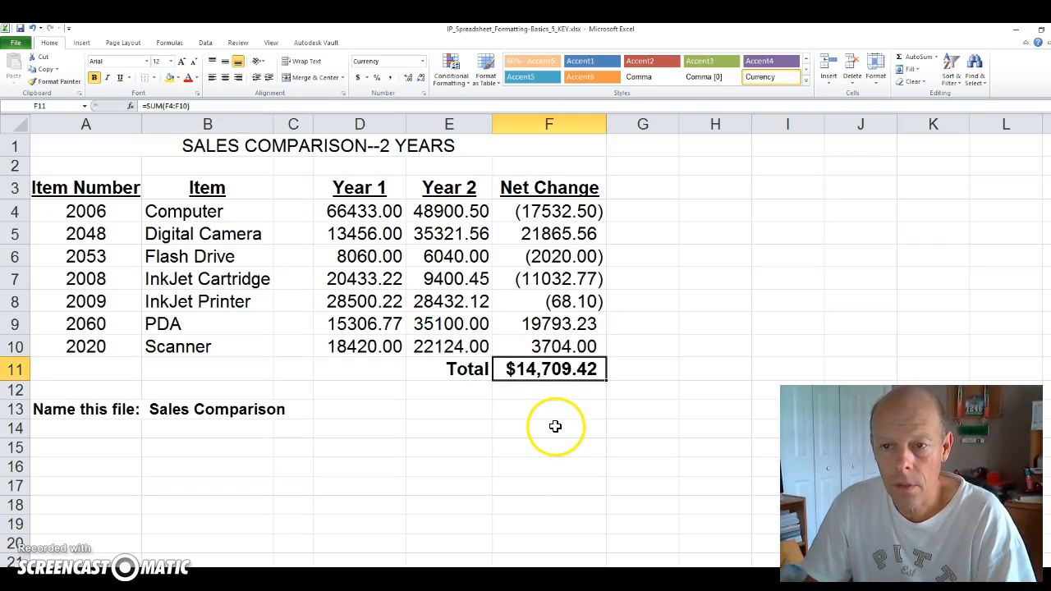